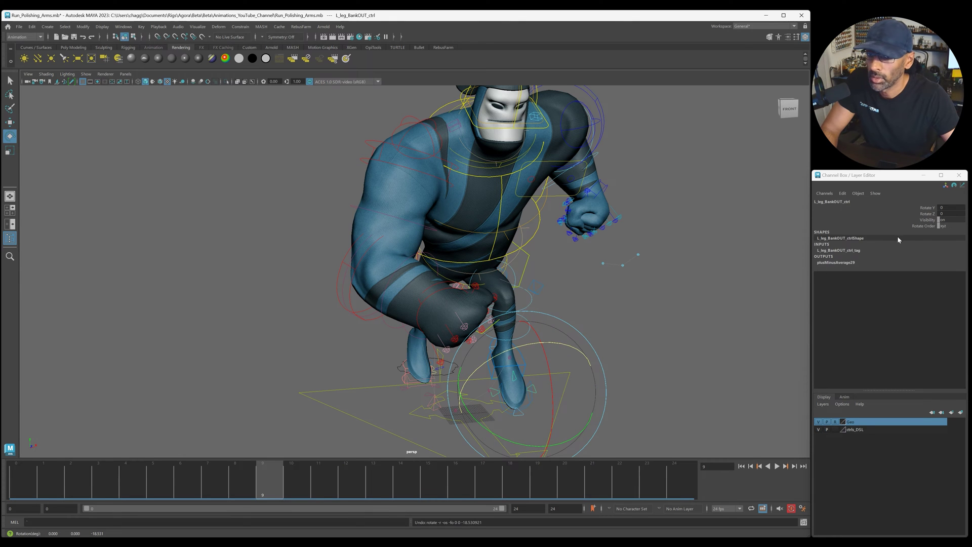
Turn on the Tweak_ctrls attribute of the rig's settings control to show the tweak controls
click(470, 428)
alt+drag(471, 428, 753, 299)
click(324, 386)
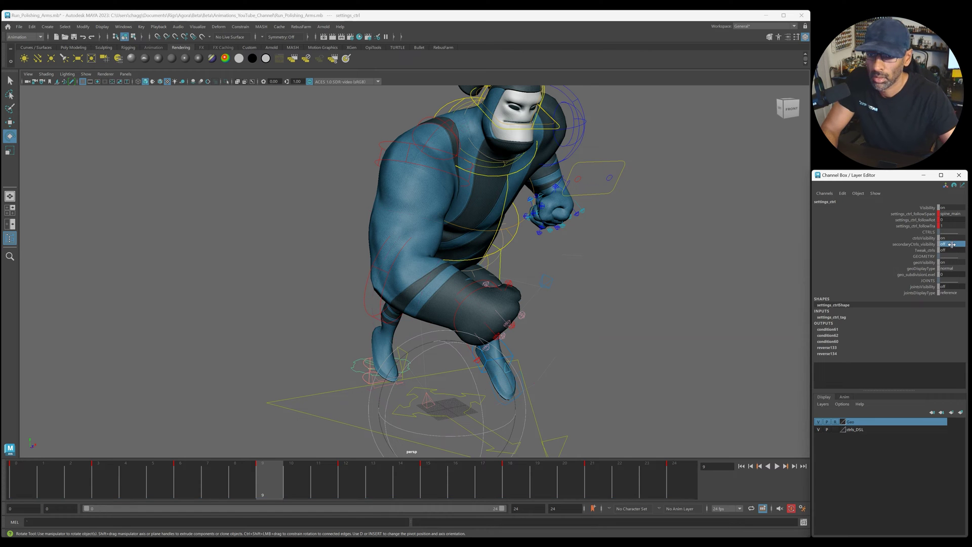
click(950, 251)
text(on)
key(Return)
Play back the run cycle and examine the body's motion from the front and the side
alt+drag(658, 273, 610, 271)
alt+right_drag(609, 272, 514, 278)
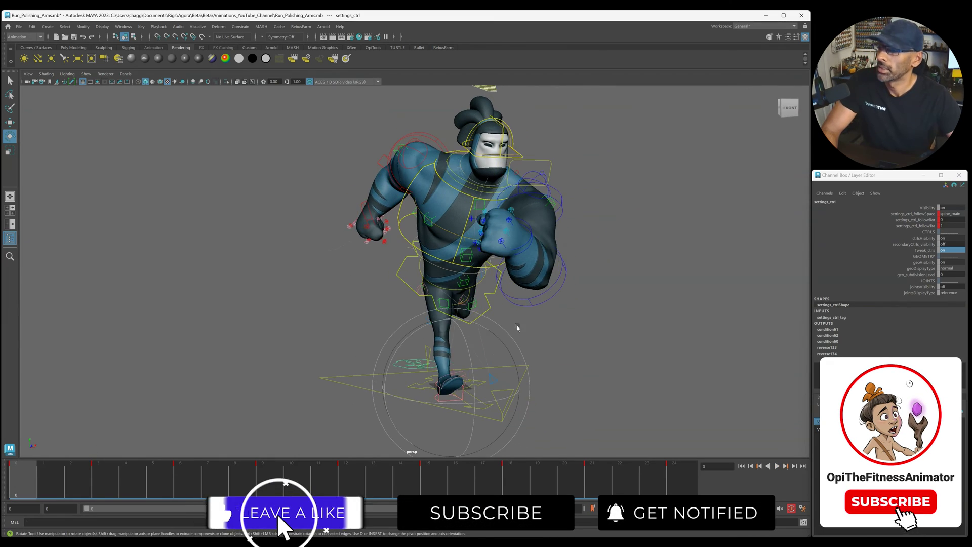
key(alt+v)
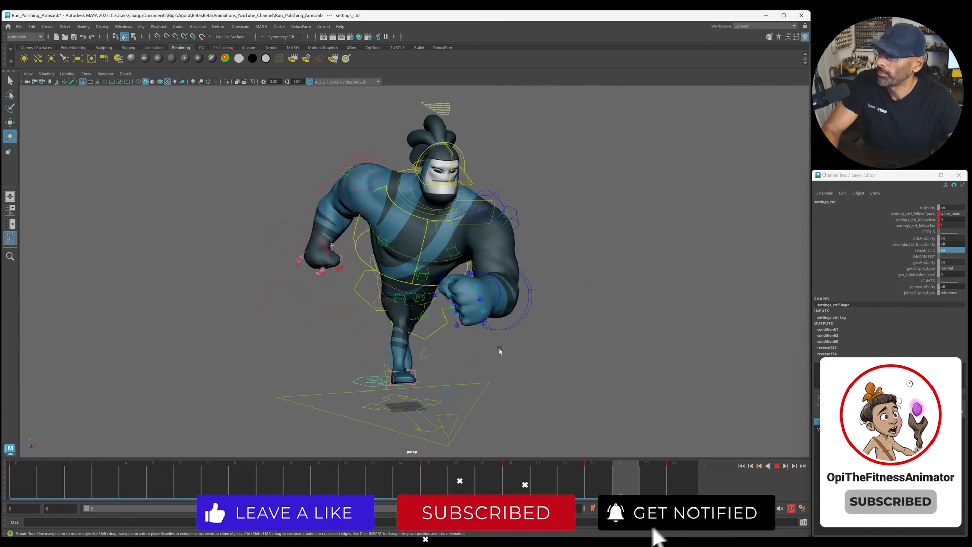
alt+right_drag(511, 352, 521, 356)
alt+drag(521, 356, 531, 358)
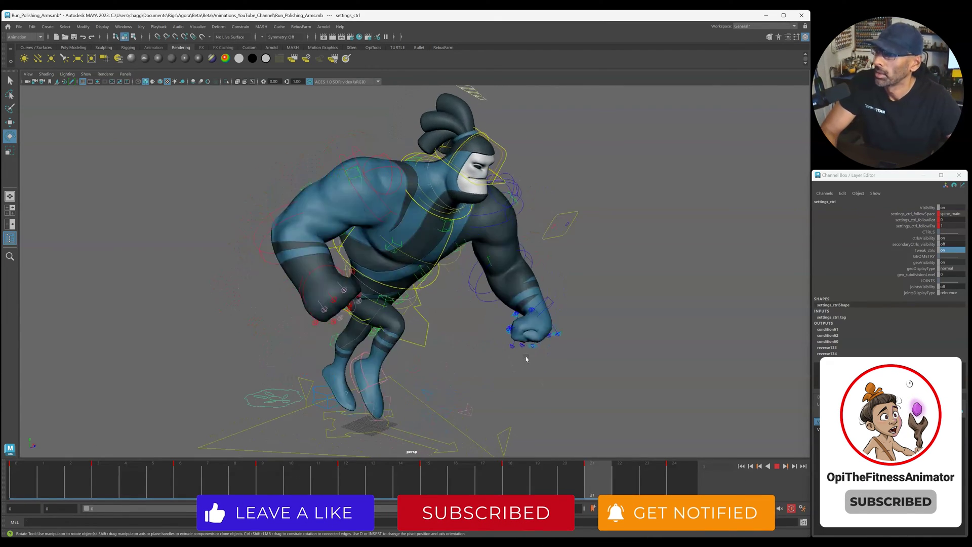
key(alt+v)
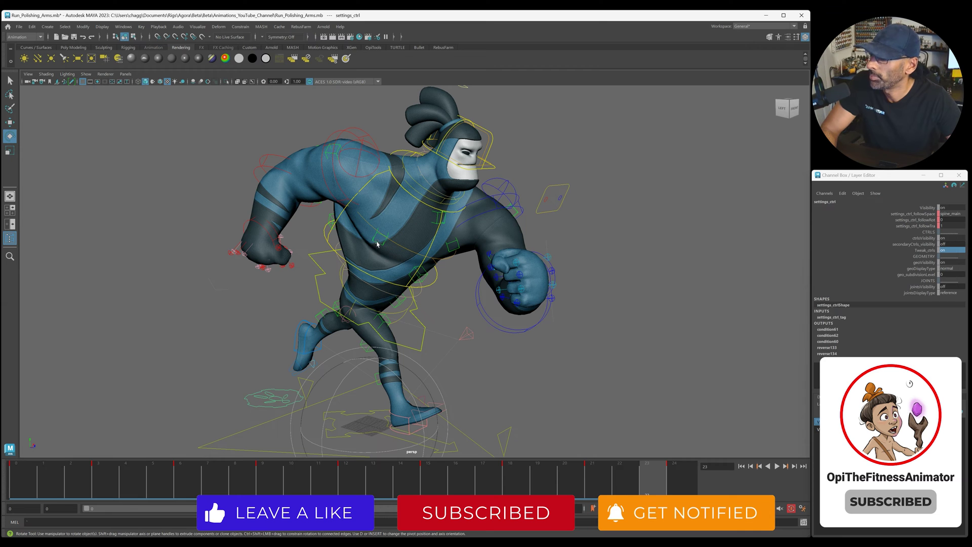
Select the pectoral, deltoid and tricep tweak controls together, testing how they move the body and undoing the tests
click(377, 244)
key(w)
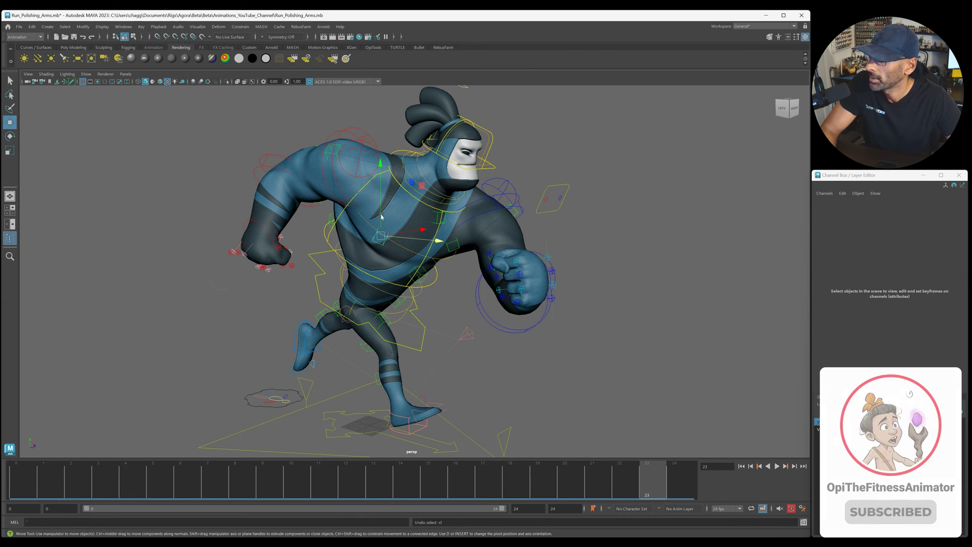
drag(381, 215, 380, 218)
alt+drag(499, 374, 467, 377)
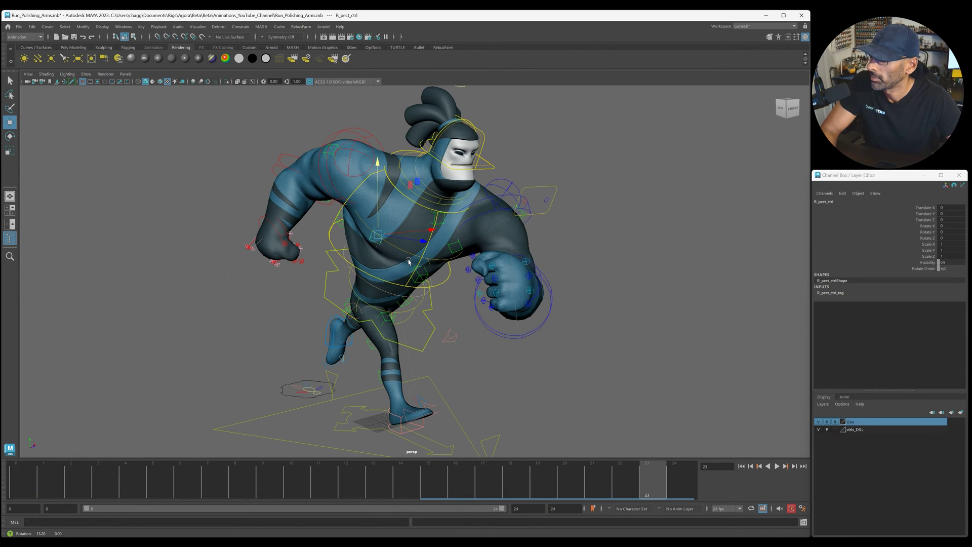
alt+drag(454, 283, 410, 299)
click(514, 207)
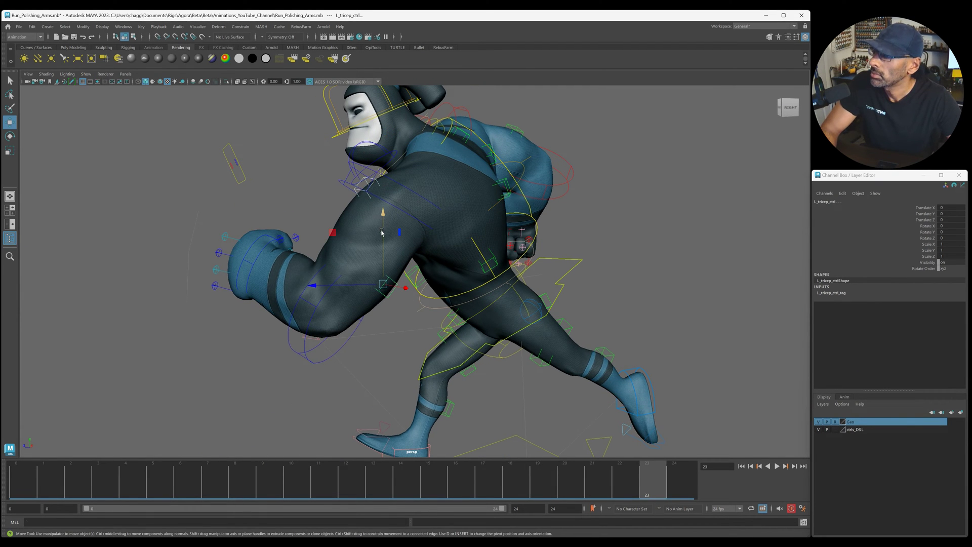
drag(382, 232, 305, 154)
key(ctrl+z)
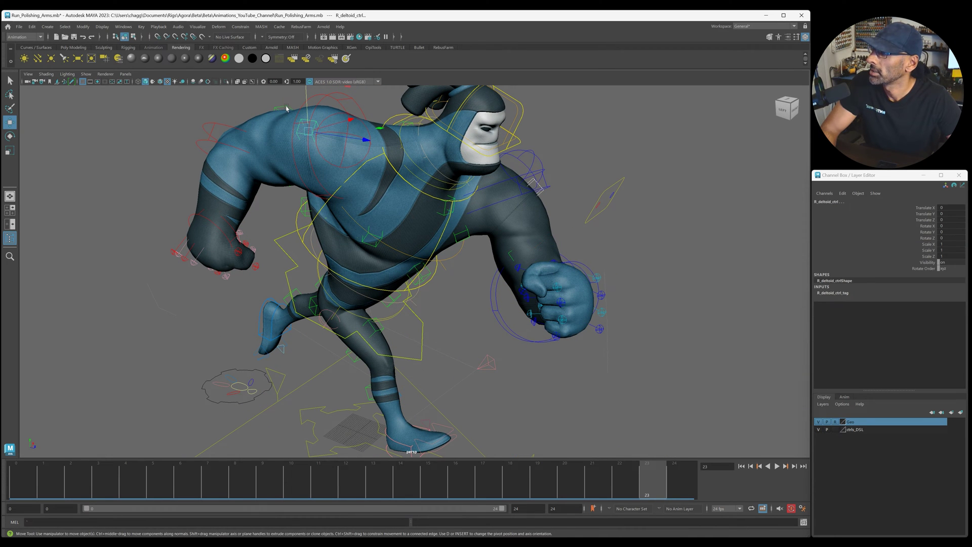
Add the chest and belly tweak controls to the selection, testing the belly's upward movement and undoing it
alt+drag(286, 108, 407, 185)
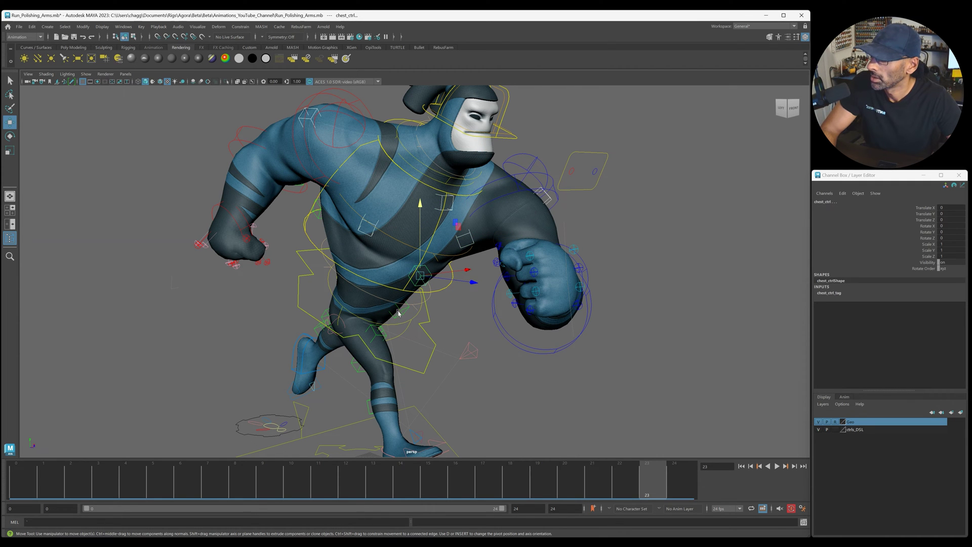
alt+drag(383, 335, 400, 332)
scroll(389, 312, down, 3)
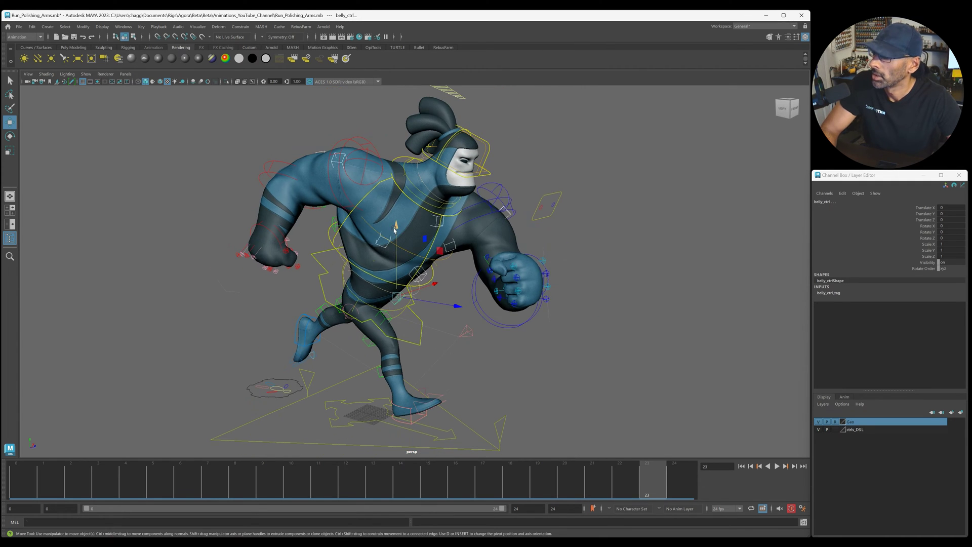
drag(394, 229, 396, 203)
key(ctrl+z)
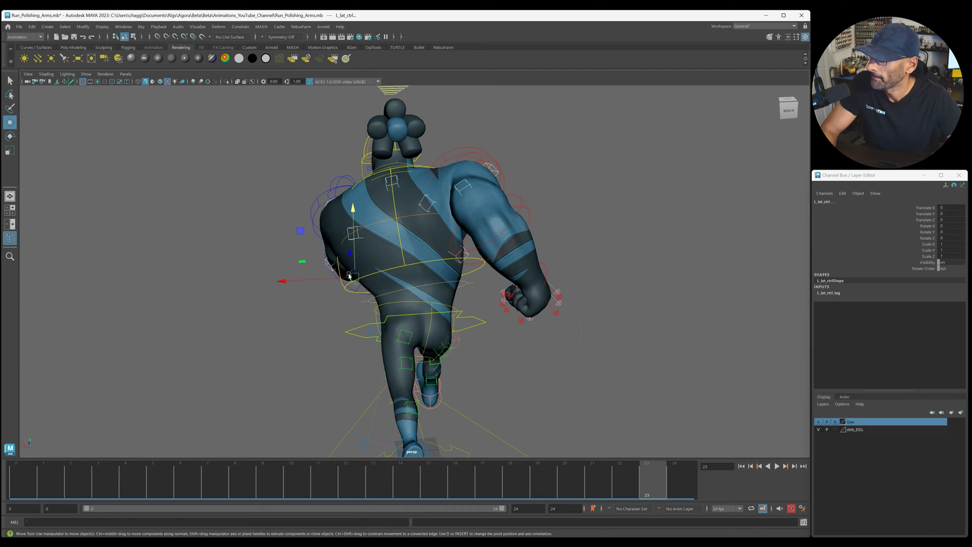
Key the selected tweak controls, including the left lat, in their neutral position at frames 0 and 24
alt+drag(364, 255, 454, 266)
drag(76, 484, 748, 505)
key(alt+v)
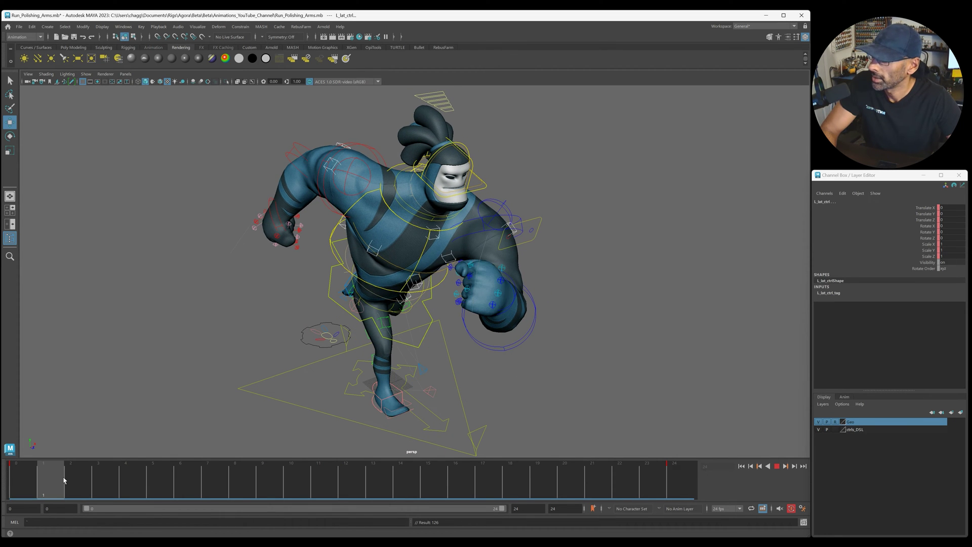
Lower the left lat tweak control at frame 2 to Translate 1.175, -1.095, 1.453
click(70, 480)
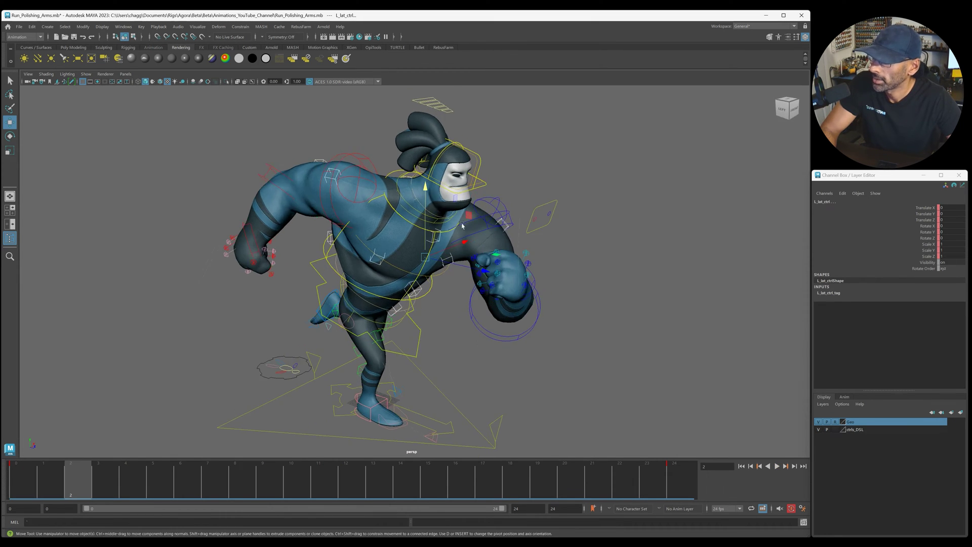
drag(428, 188, 426, 192)
alt+drag(426, 191, 423, 174)
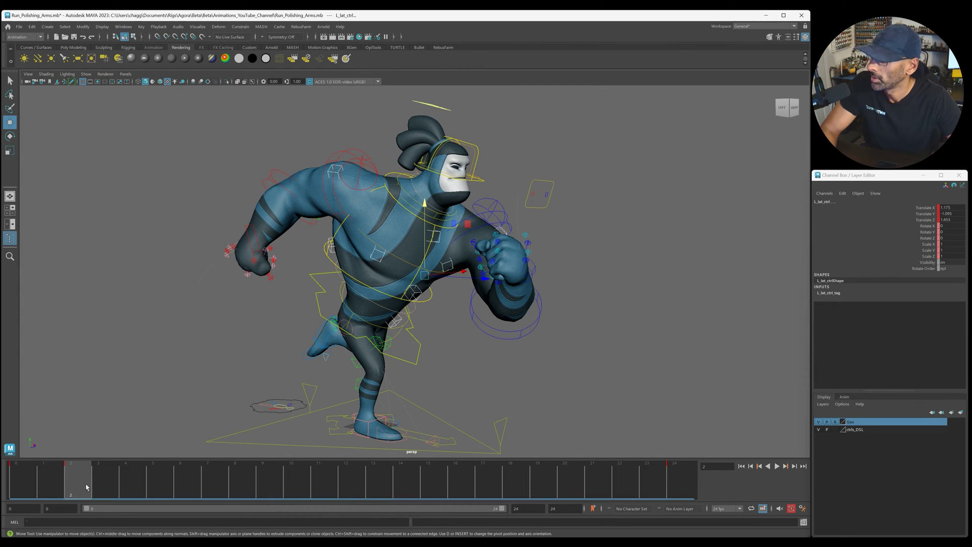
Key the neutral tweak pose at frame 4 and lower the left lat control further at frame 2
click(68, 492)
click(21, 487)
drag(22, 487, 112, 488)
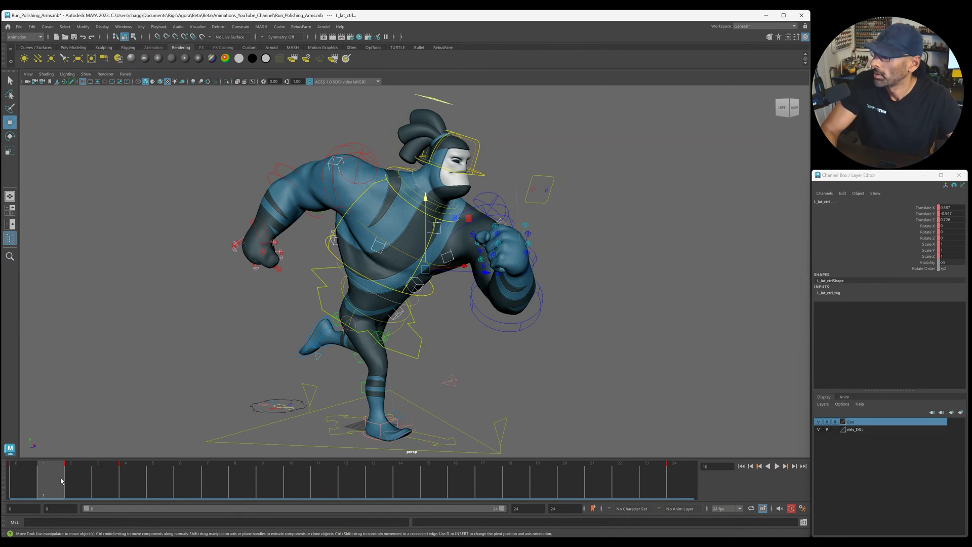
click(84, 473)
drag(423, 246, 337, 313)
Try raising the left lat tweak control at frame 12
drag(64, 470, 348, 482)
alt+drag(509, 349, 453, 272)
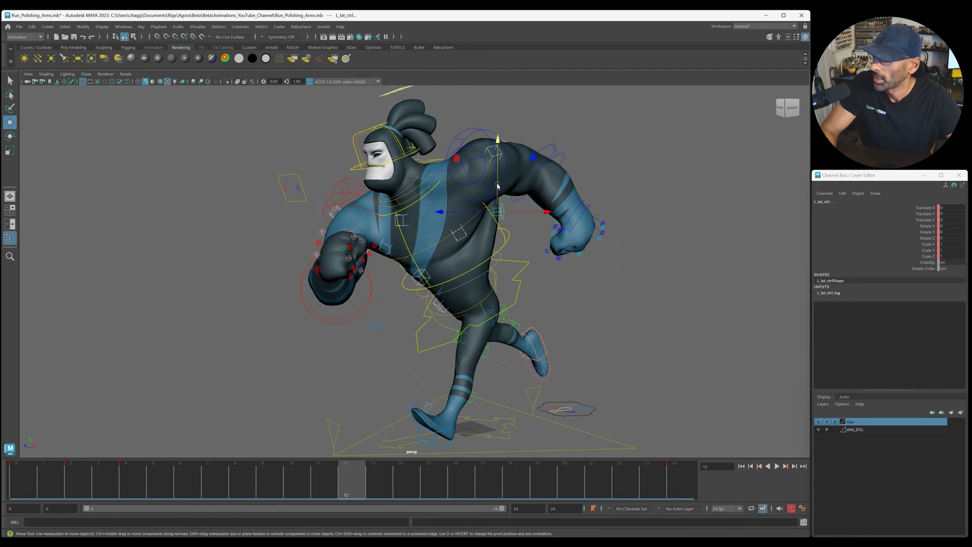
drag(497, 187, 497, 182)
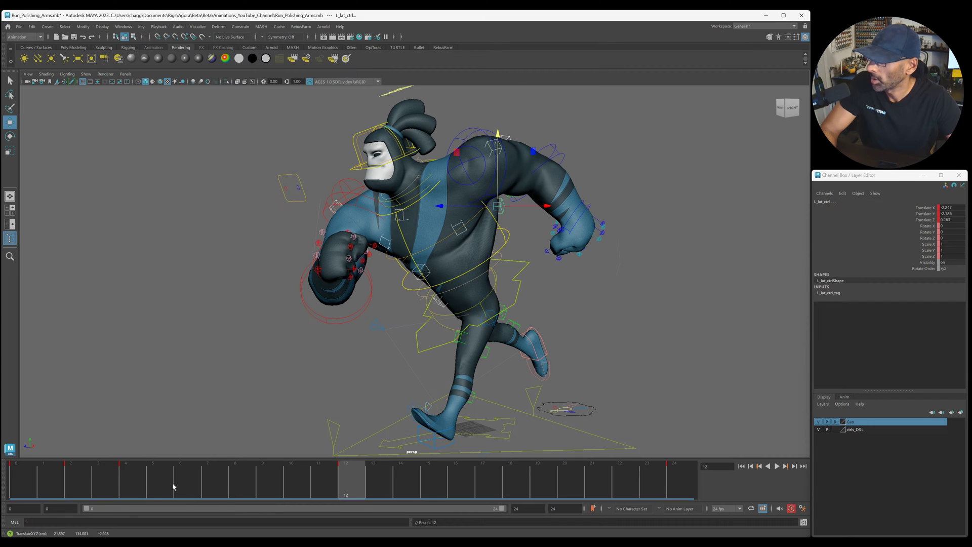
Build the second lat bounce with neutral tweak keys at frames 12 and 16 and the left lat lowered at frame 14
key(alt+v)
key(alt+v)
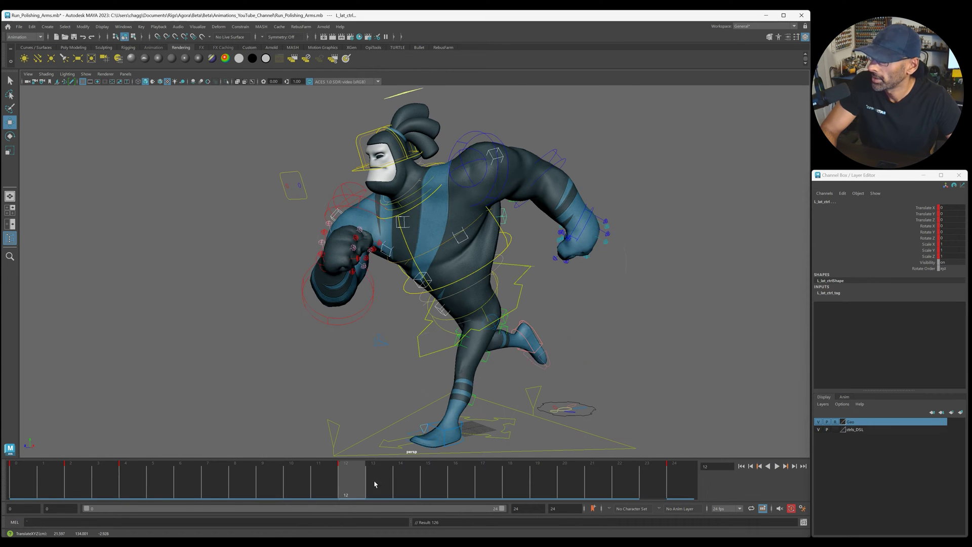
key(alt+v)
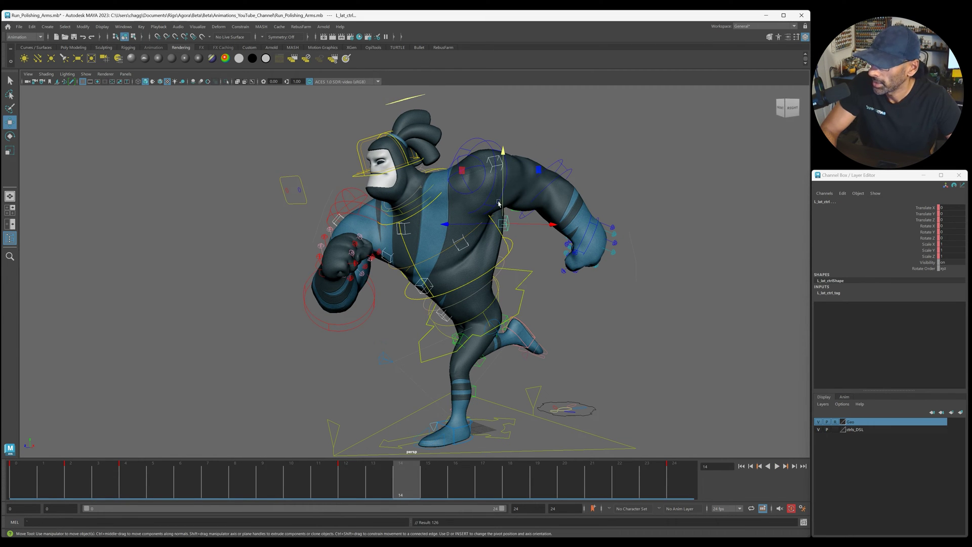
drag(499, 204, 501, 208)
key(alt+v)
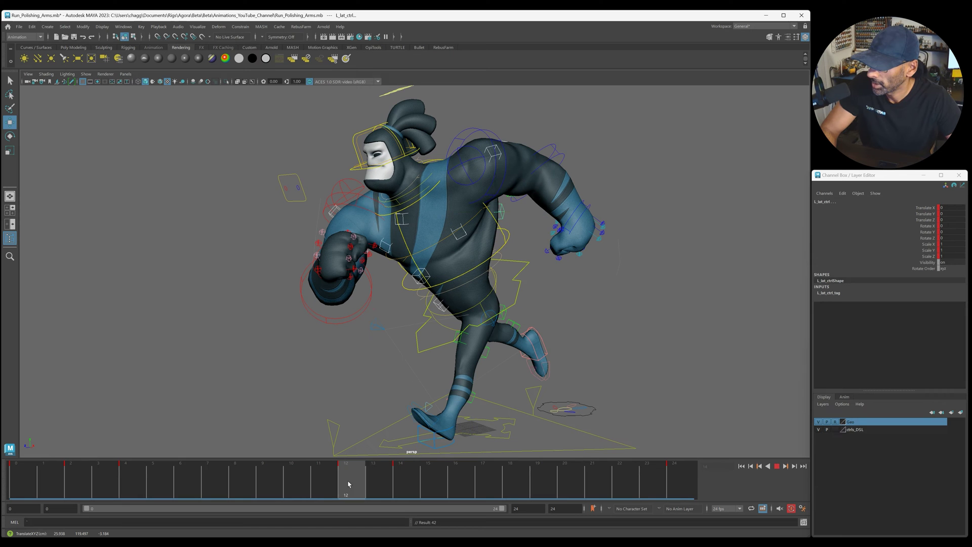
click(338, 490)
key(alt+v)
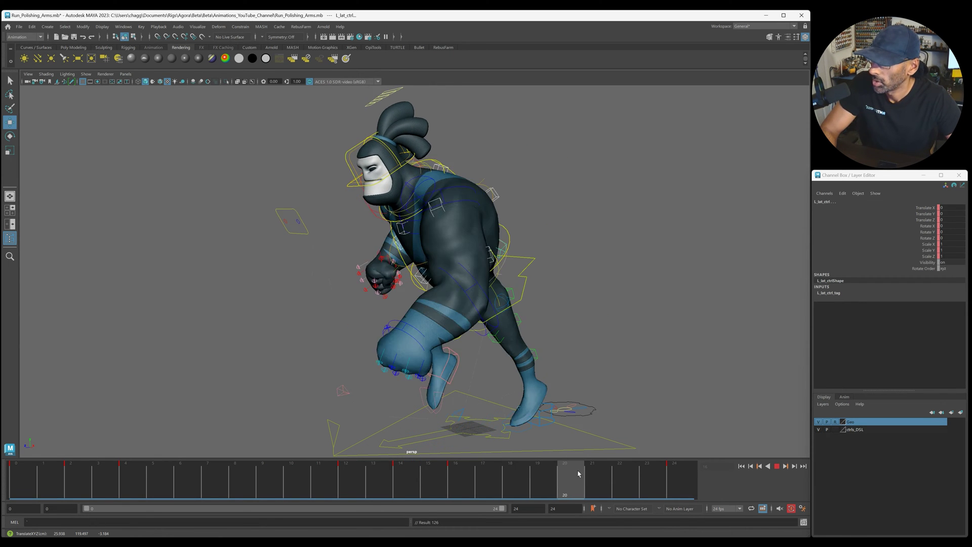
Play back and scrub the run cycle from the front, examining the left lat's bounce around frame 4
alt+right_drag(644, 445, 378, 382)
alt+drag(378, 382, 449, 377)
alt+right_drag(436, 372, 467, 342)
alt+drag(467, 342, 466, 365)
key(alt+v)
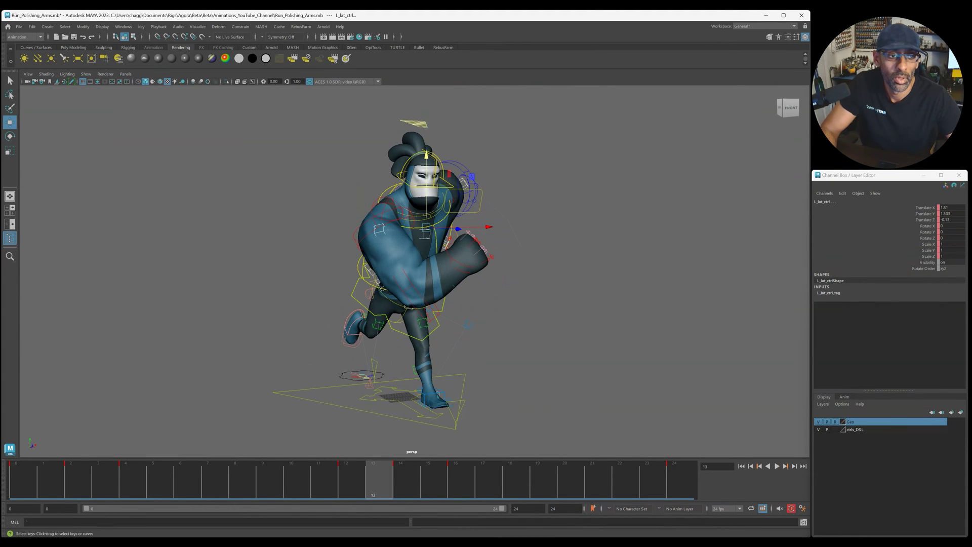
key(alt+v)
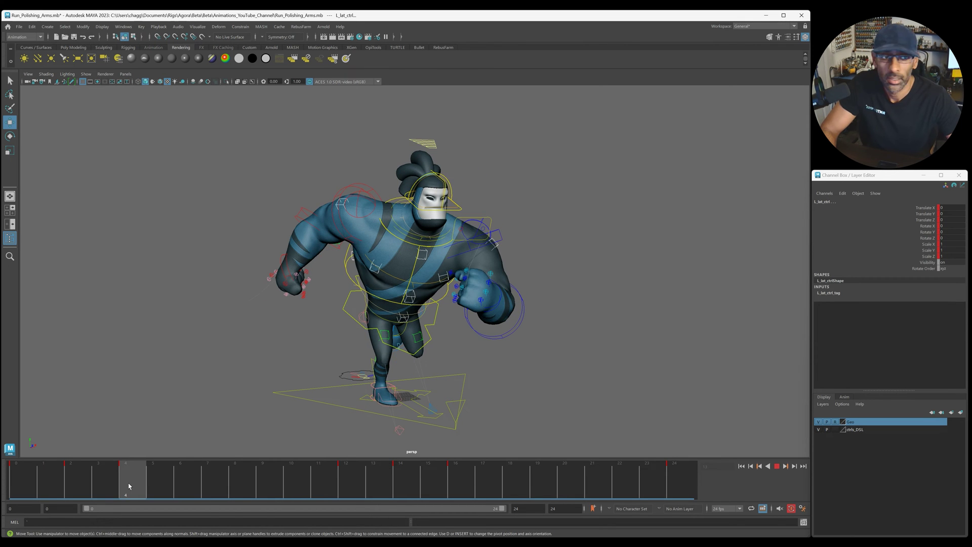
click(132, 487)
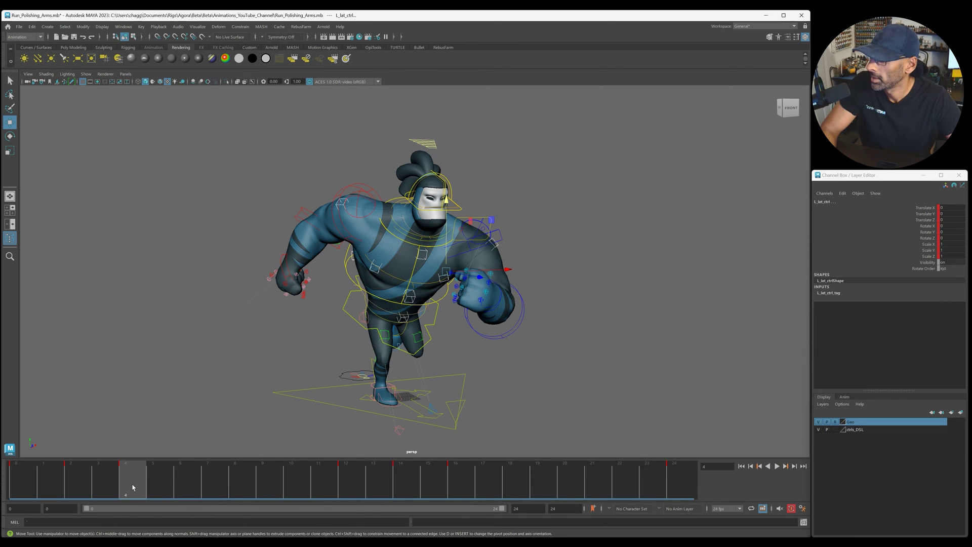
double_click(132, 487)
key(alt+v)
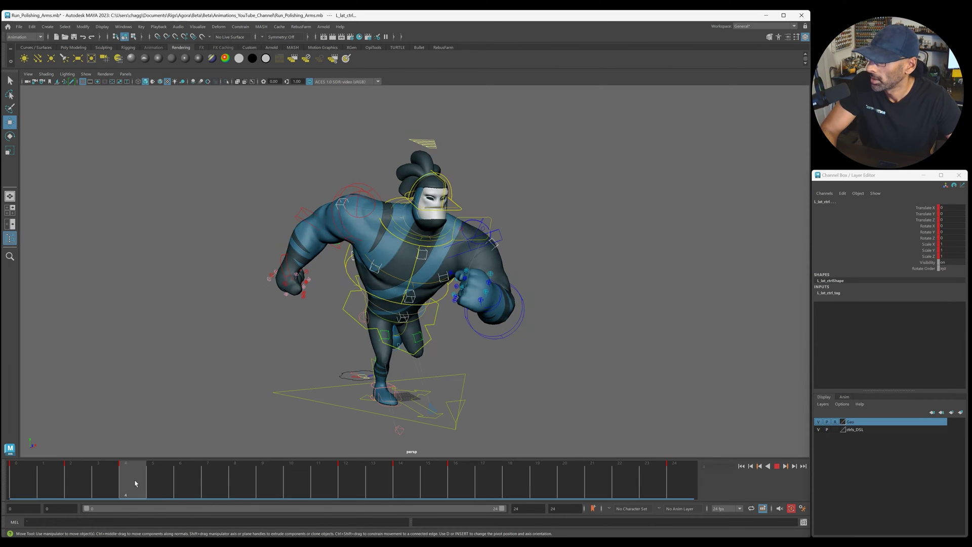
key(alt+v)
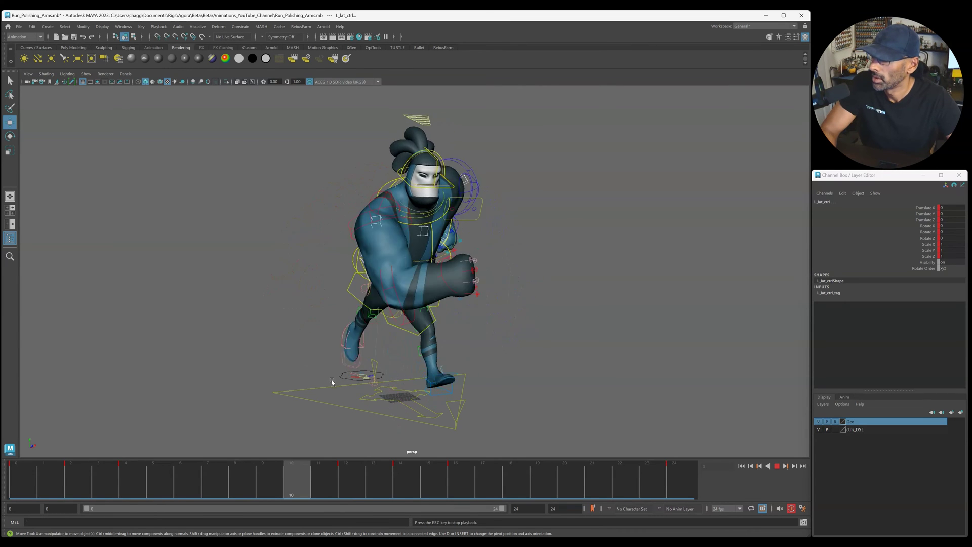
key(Escape)
Exaggerate the left lat drop at frame 2 to Translate 4.673, -4.354, 5.78 and play the cycle
click(76, 482)
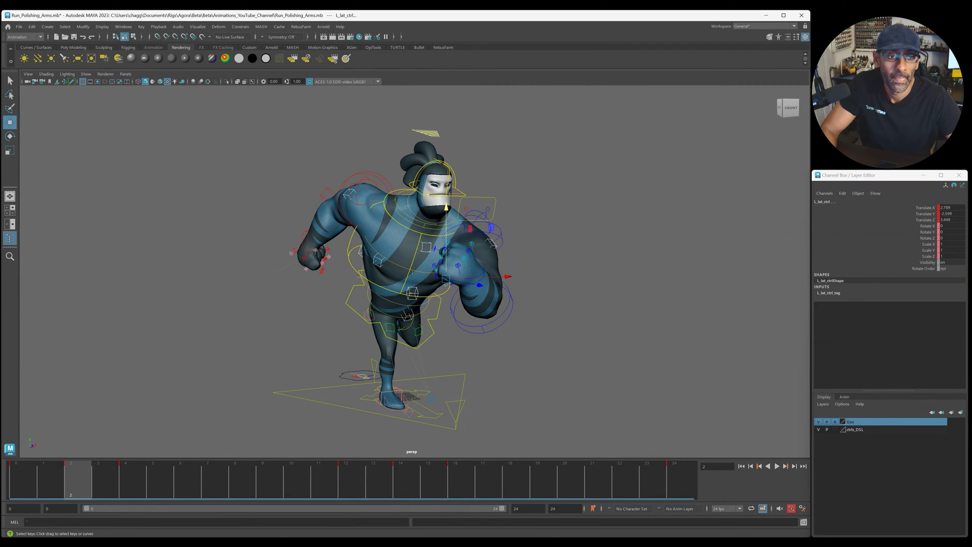
drag(445, 228, 445, 230)
key(alt+v)
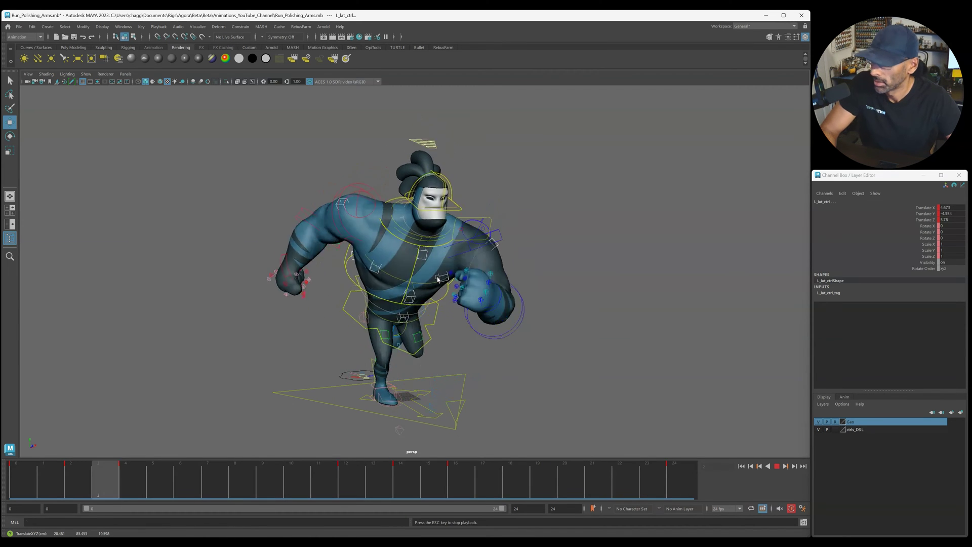
Hide the rig control curves and review the run cycle playback from the front
key(alt+1)
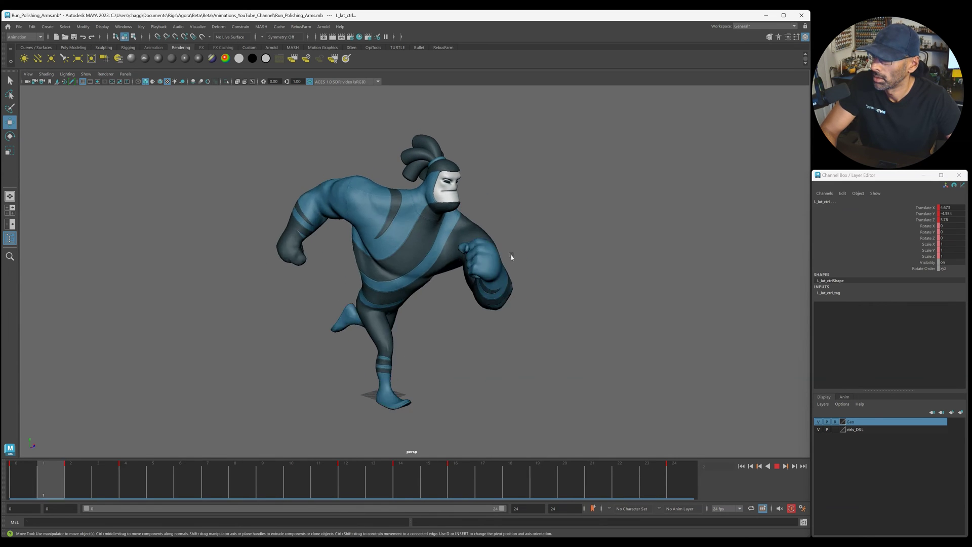
alt+drag(513, 255, 495, 252)
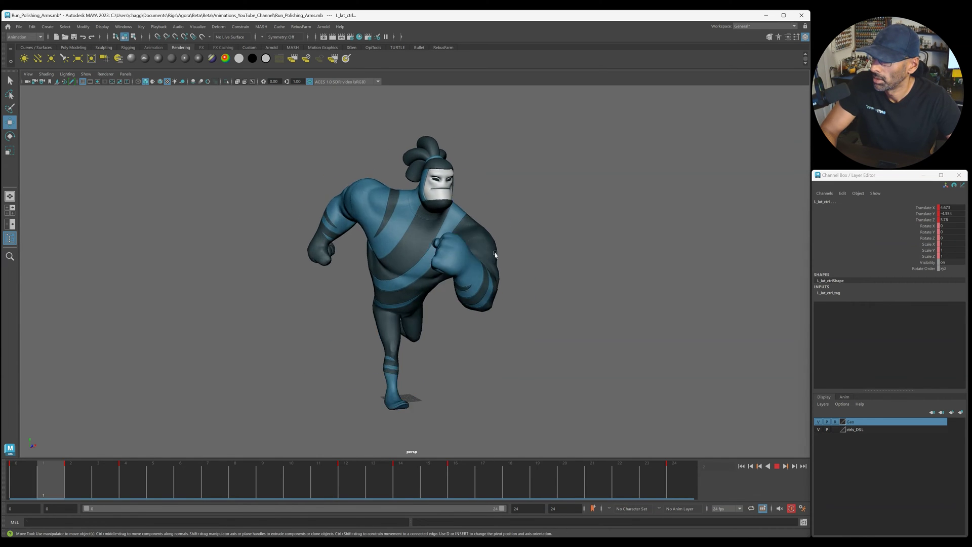
key(alt+v)
Try raising the left lat tweak control at frame 0 to about 2.29 in Translate Y, then undo the move
drag(132, 482, 23, 486)
drag(447, 193, 448, 190)
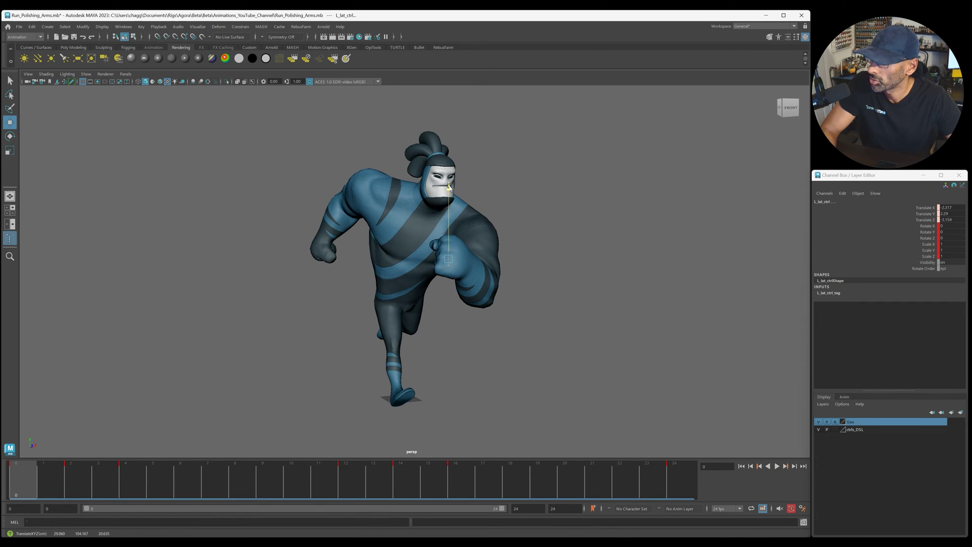
key(alt+v)
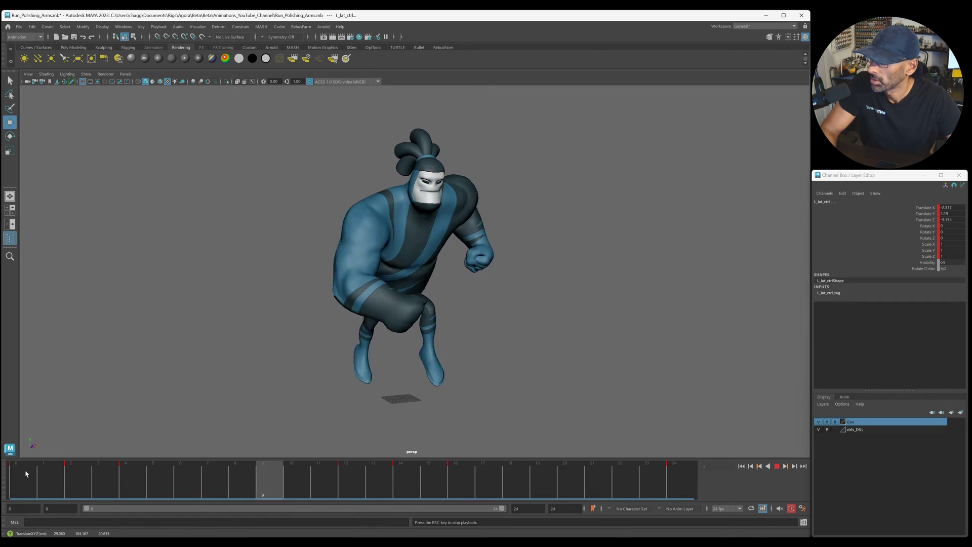
key(Escape)
key(ctrl+z)
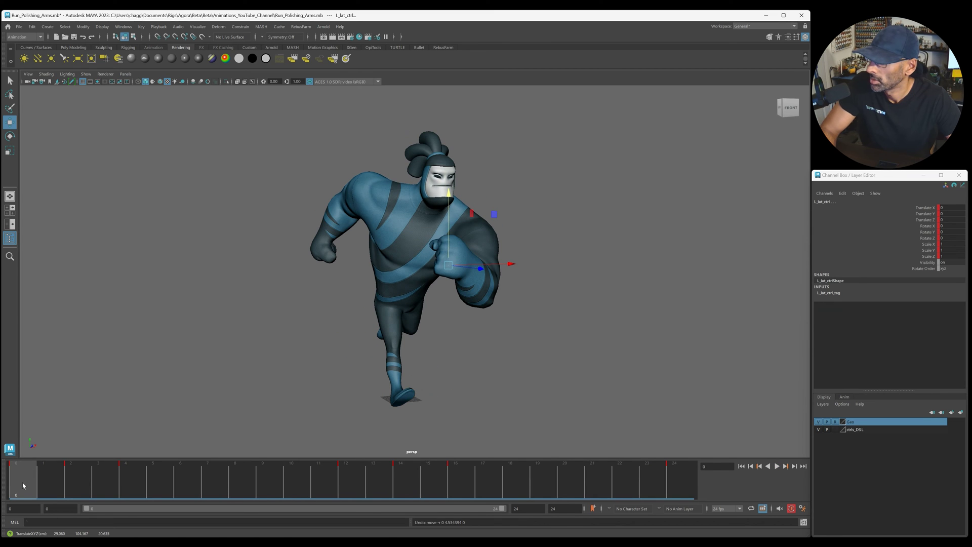
Raise the left lat tweak control slightly at frame 0, to about 0.74 in Translate Y
drag(447, 225, 443, 227)
key(alt+v)
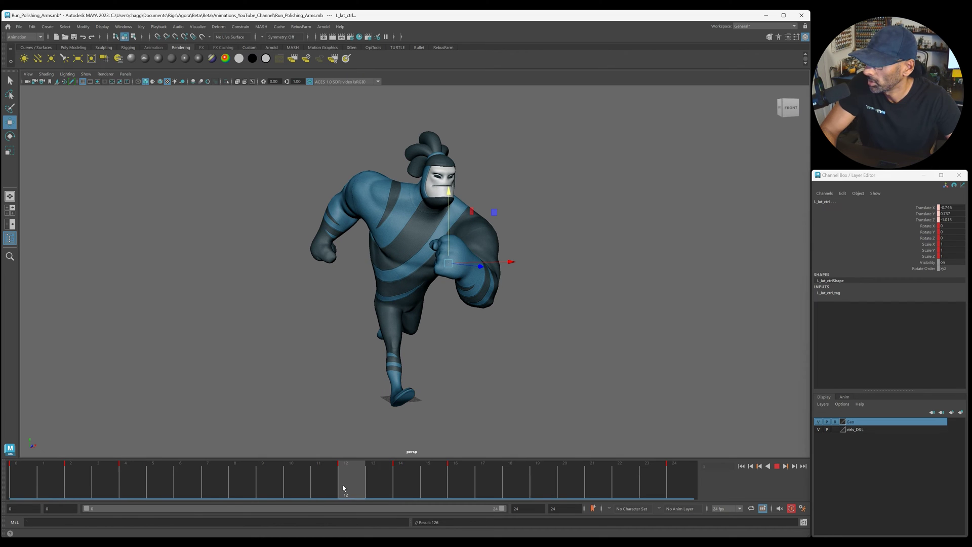
Exaggerate the left lat drop at frame 14 by lowering its tweak control slightly, and play the cycle
drag(32, 476, 127, 489)
click(356, 479)
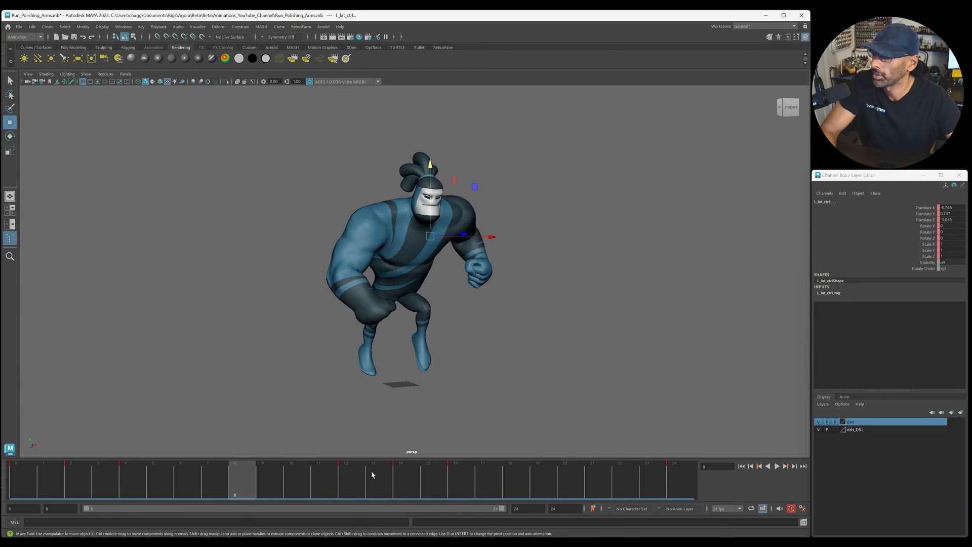
click(402, 481)
key(alt+v)
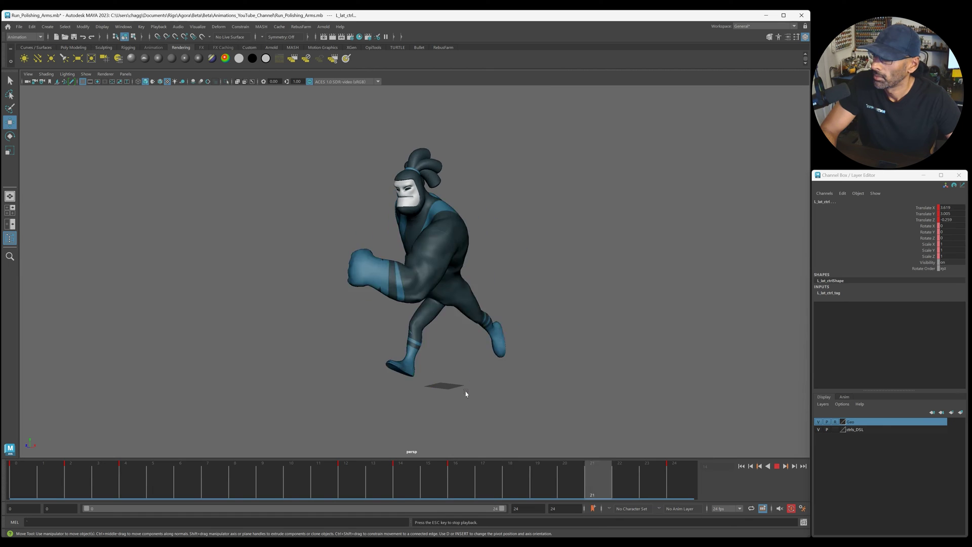
click(400, 483)
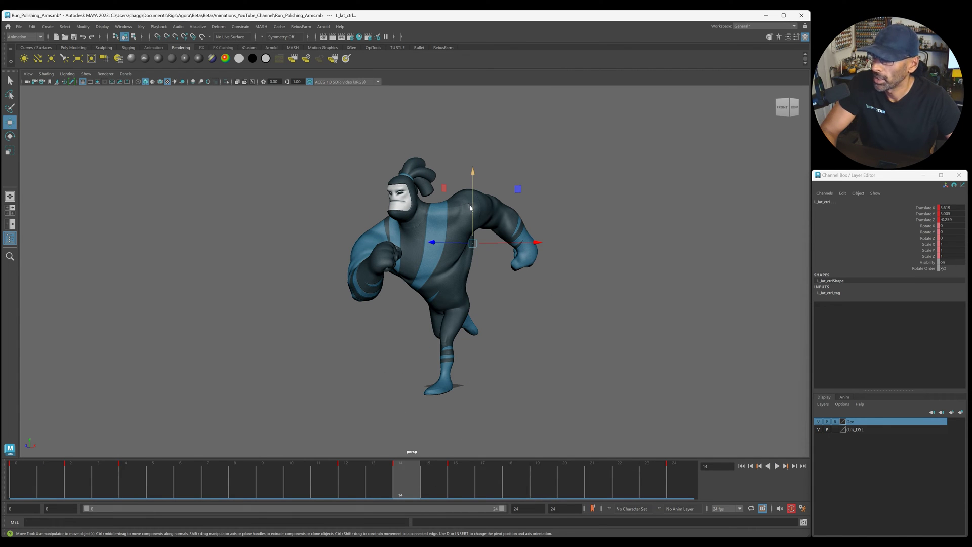
drag(471, 207, 471, 210)
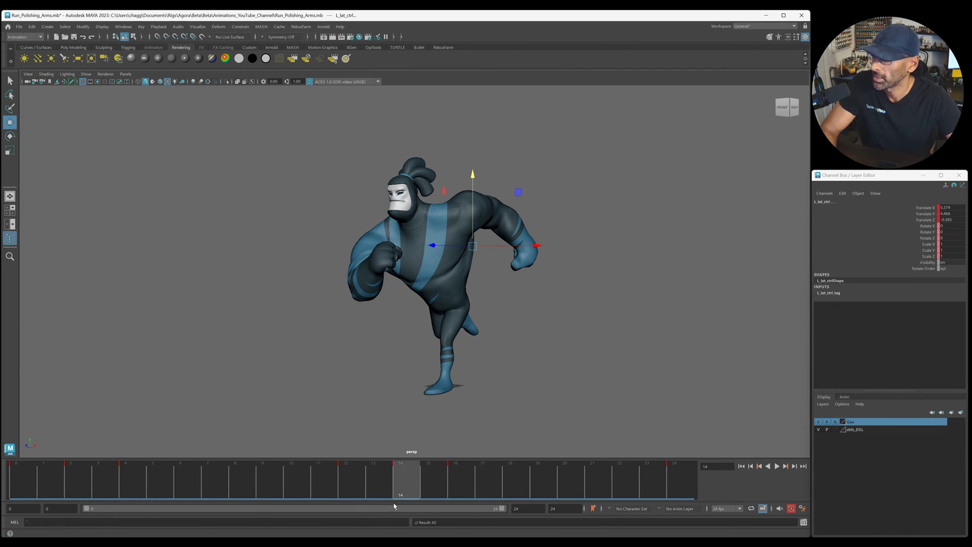
key(alt+v)
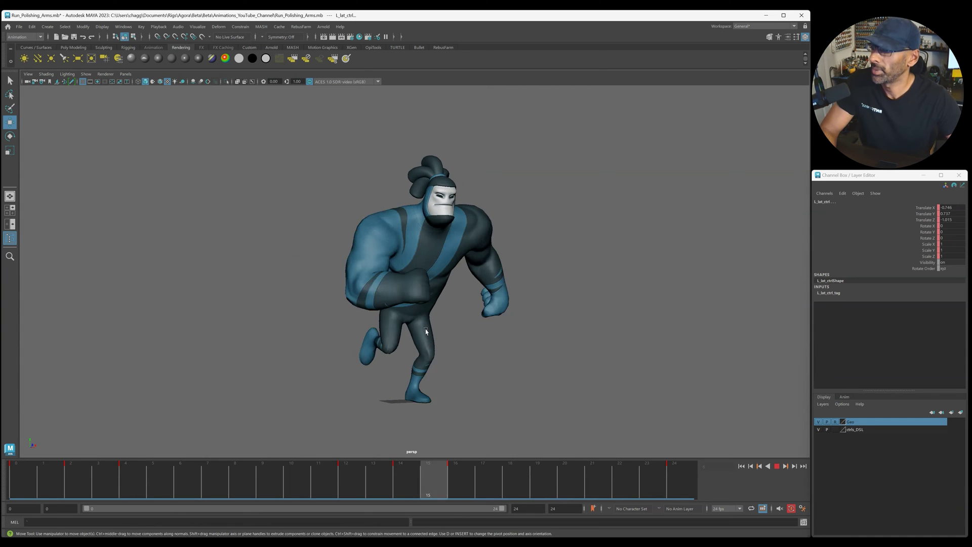
Review the left lat motion in playback from the front and show the rig control curves again
mouse_move(427, 330)
alt+mouse_down()
mouse_move(518, 334)
mouse_move(530, 328)
mouse_move(469, 319)
mouse_move(538, 321)
mouse_move(430, 323)
mouse_move(443, 312)
mouse_move(418, 313)
alt+mouse_up()
key(alt+v)
key(alt+1)
alt+drag(476, 319, 445, 330)
key(alt+v)
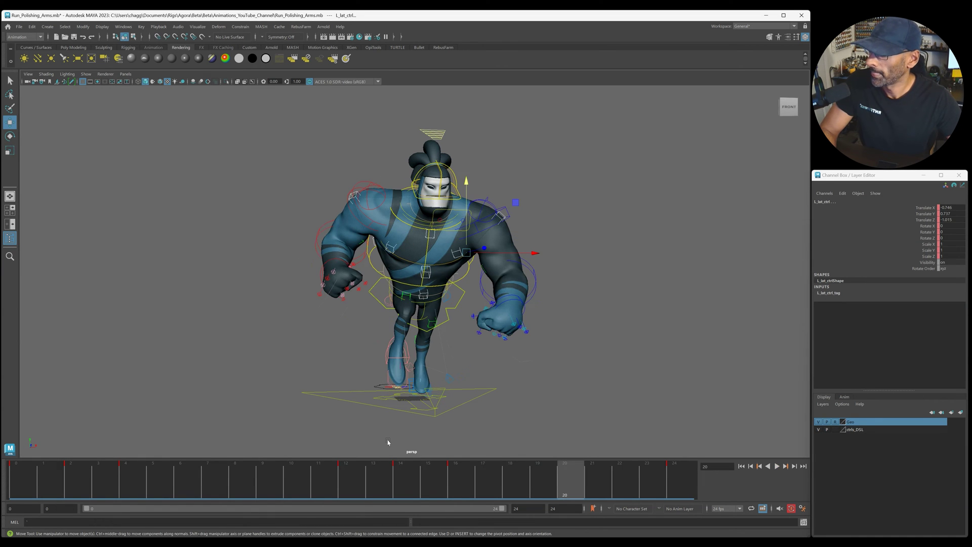
Make the left and right pec control animation curves cycle and offset all their keys one frame later
alt+right_drag(315, 307, 401, 276)
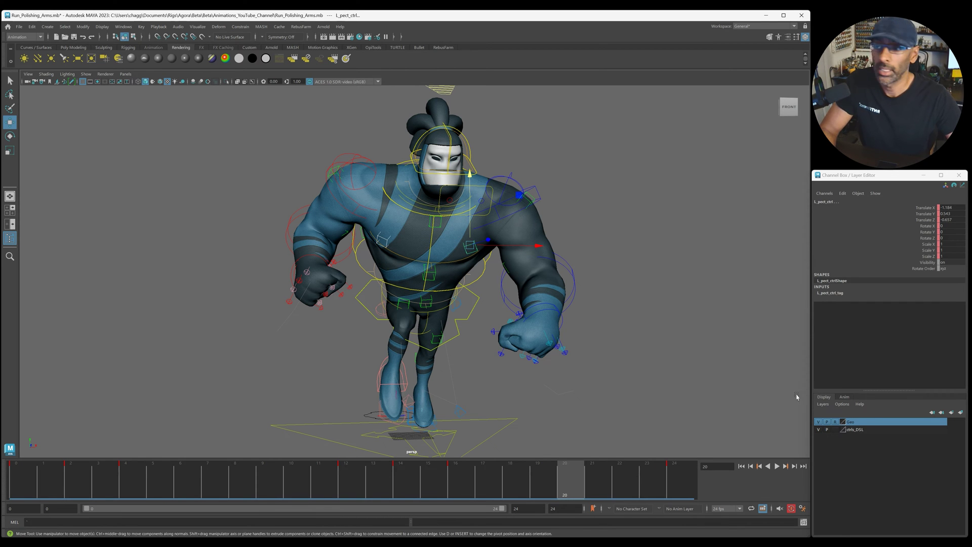
alt+drag(592, 264, 420, 284)
drag(971, 41, 643, 54)
scroll(660, 186, down, 7)
drag(556, 156, 753, 278)
scroll(602, 252, up, 5)
shift+middle_drag(593, 251, 598, 254)
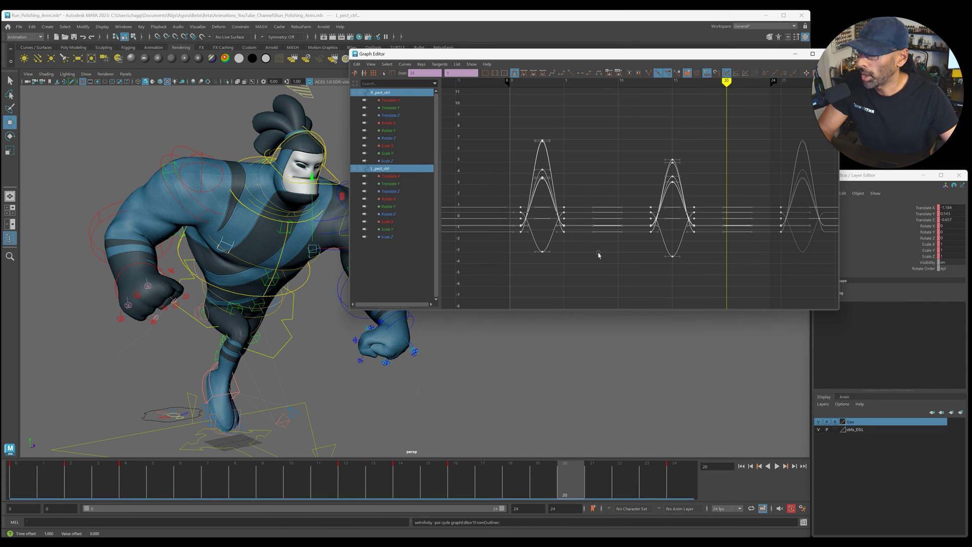
Make the chest control's animation curves cycle and offset all their keys two frames later
click(268, 282)
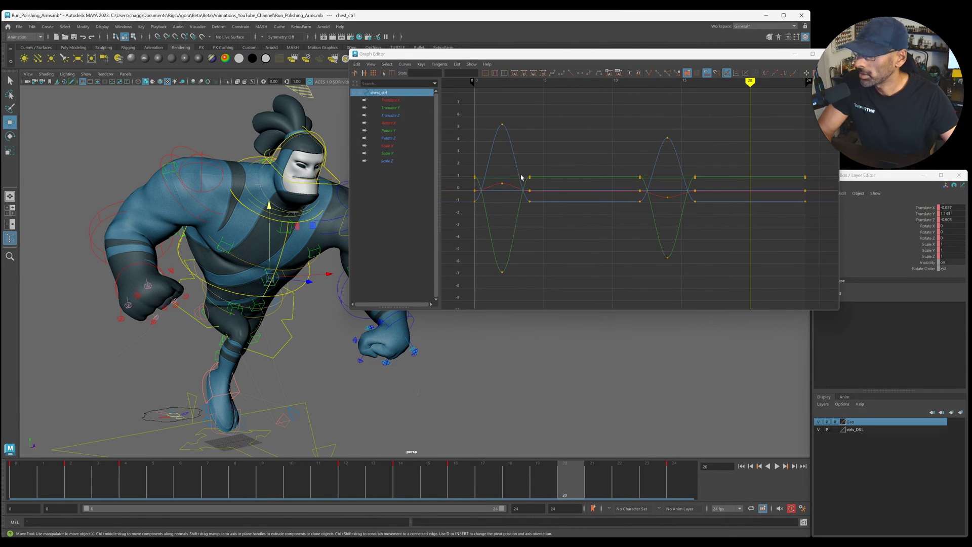
click(782, 74)
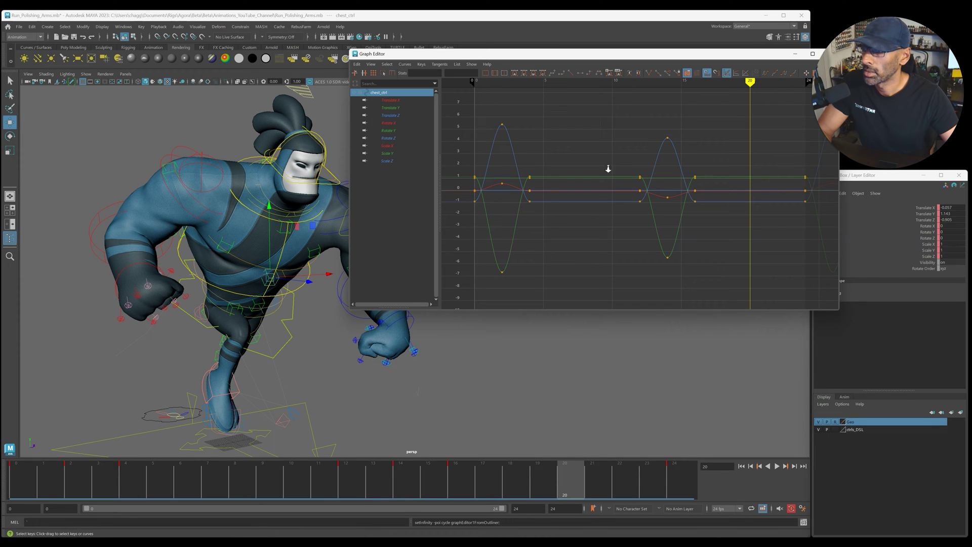
scroll(608, 169, down, 8)
scroll(546, 152, up, 6)
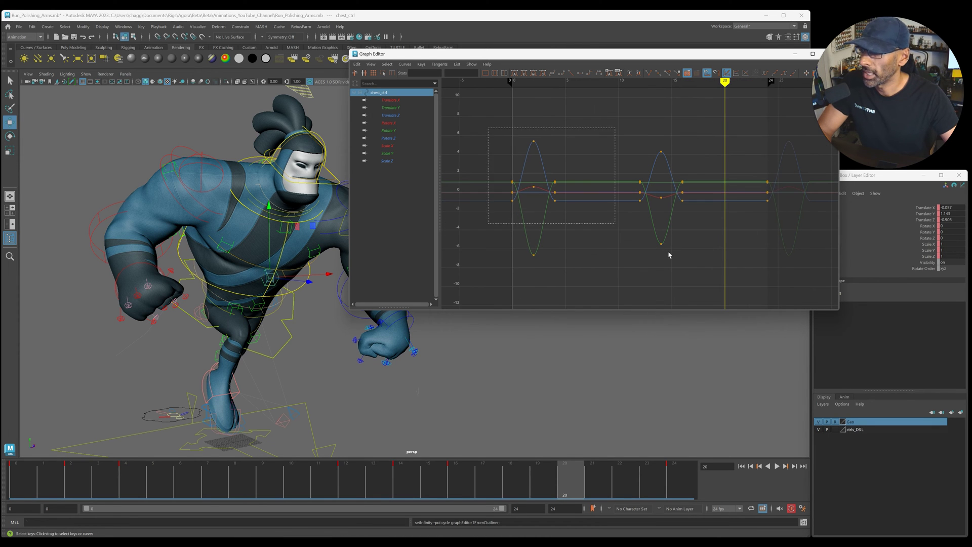
drag(726, 274, 790, 279)
shift+middle_drag(666, 266, 688, 266)
Offset all of the belly control's keys three frames later and make its curves cycle
click(249, 309)
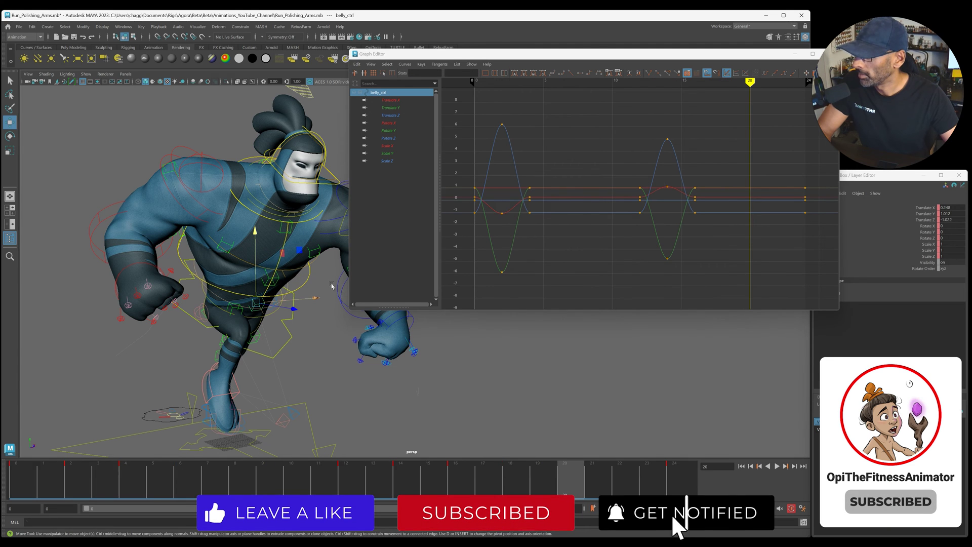
scroll(553, 150, down, 3)
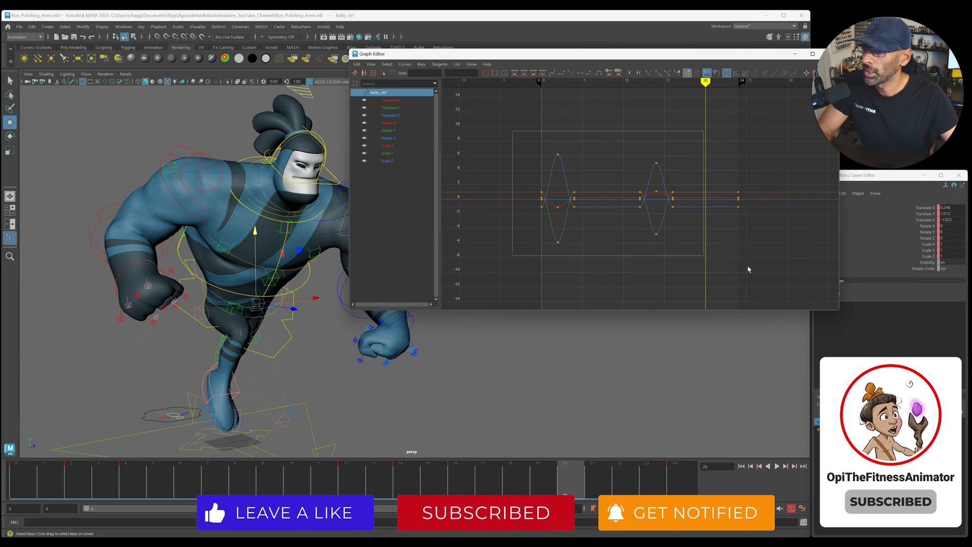
drag(748, 270, 793, 281)
shift+middle_drag(744, 272, 769, 271)
click(766, 73)
click(784, 73)
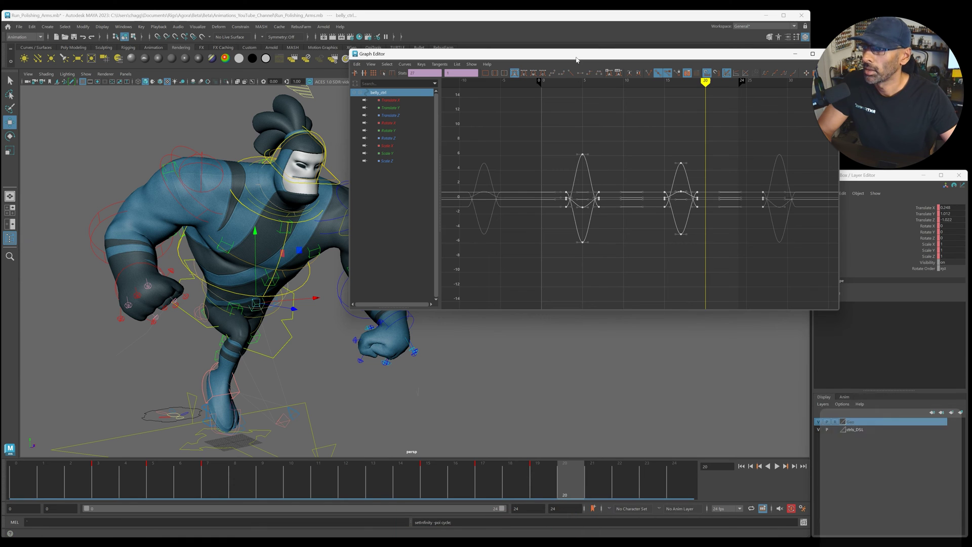
Close the Graph Editor and review the overlapping torso motion in playback from the front and back, with control curves hidden and shown
click(830, 53)
key(alt+v)
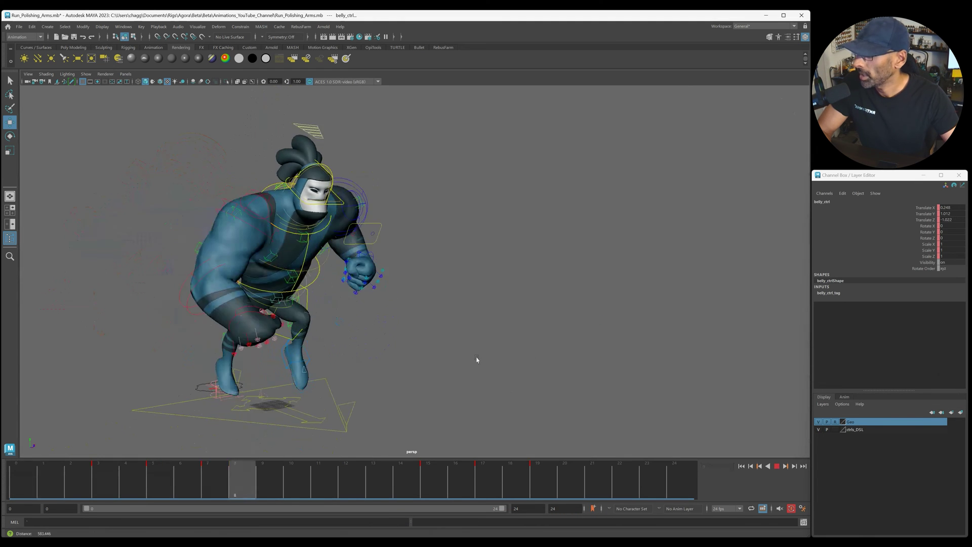
alt+drag(465, 365, 449, 365)
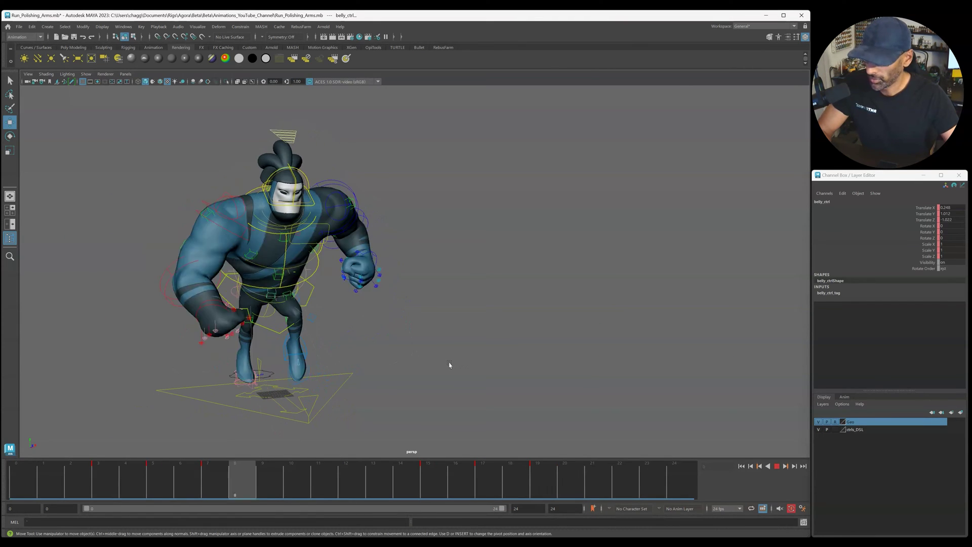
key(alt+1)
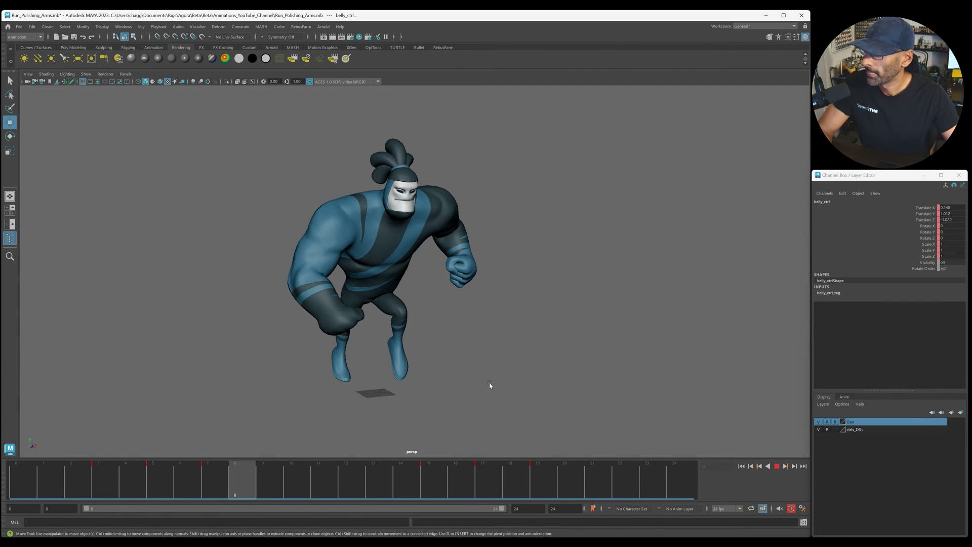
key(Escape)
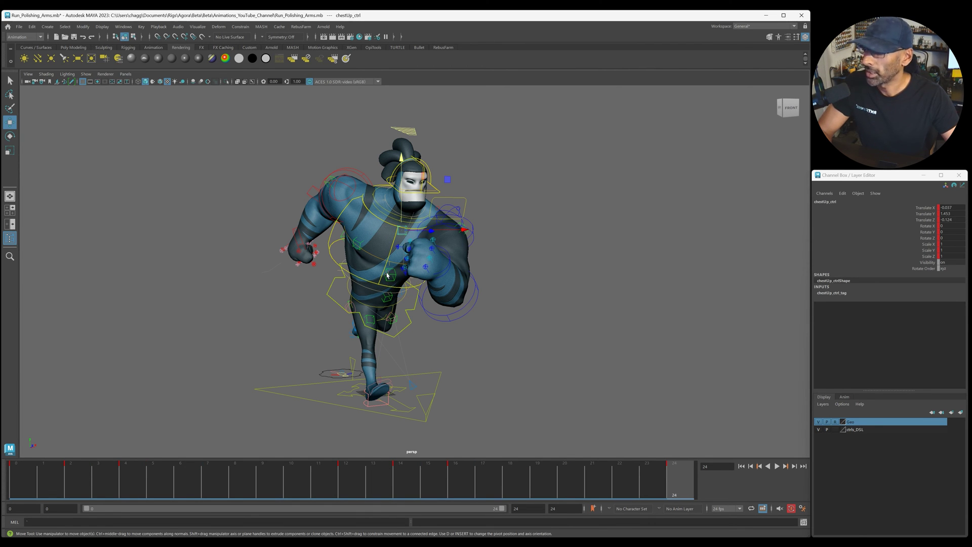
key(alt+v)
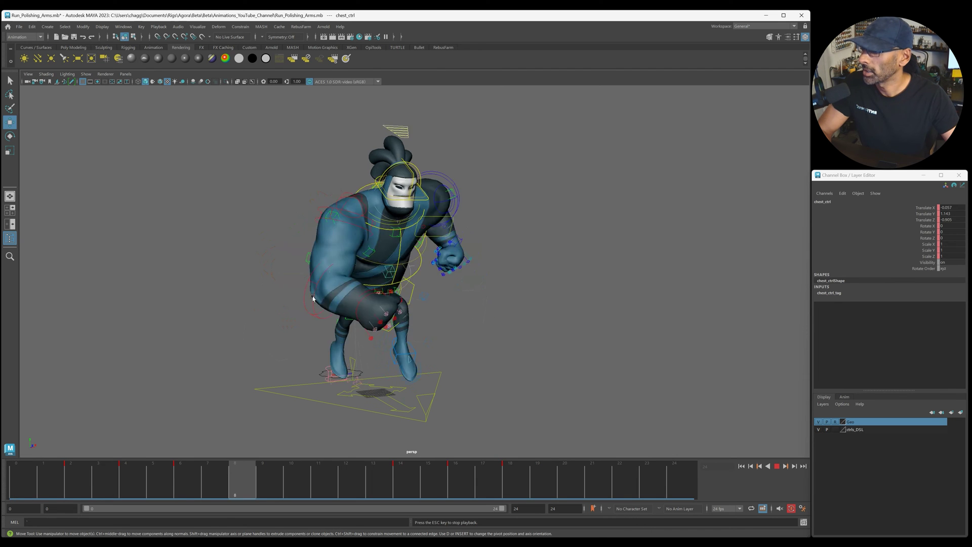
alt+drag(288, 293, 372, 303)
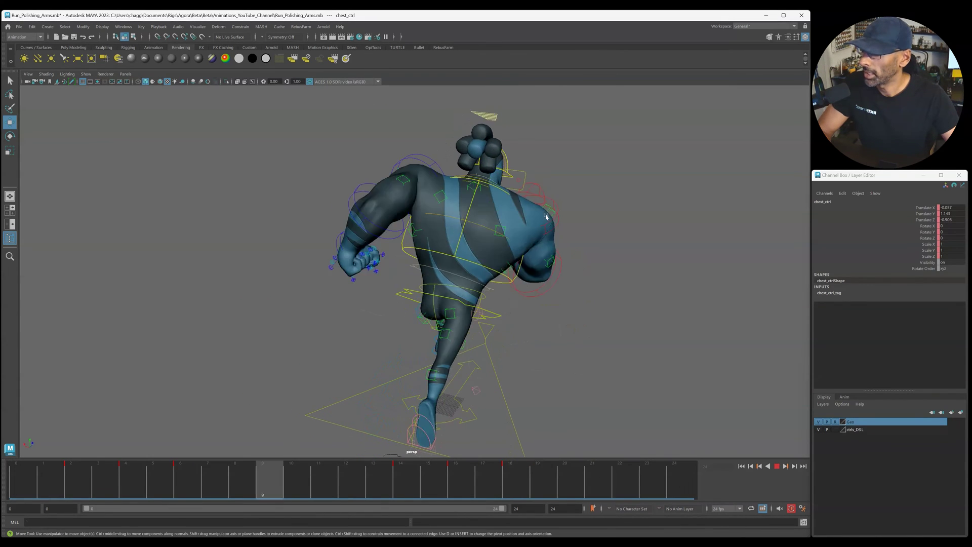
key(alt+v)
alt+drag(423, 230, 426, 237)
key(alt+v)
alt+drag(405, 284, 314, 306)
key(alt+v)
Select the right leg's thigh and calf tweak controls and key them at frame 0
alt+right_drag(315, 306, 398, 350)
alt+drag(398, 350, 350, 332)
drag(112, 499, 22, 511)
alt+drag(417, 374, 440, 311)
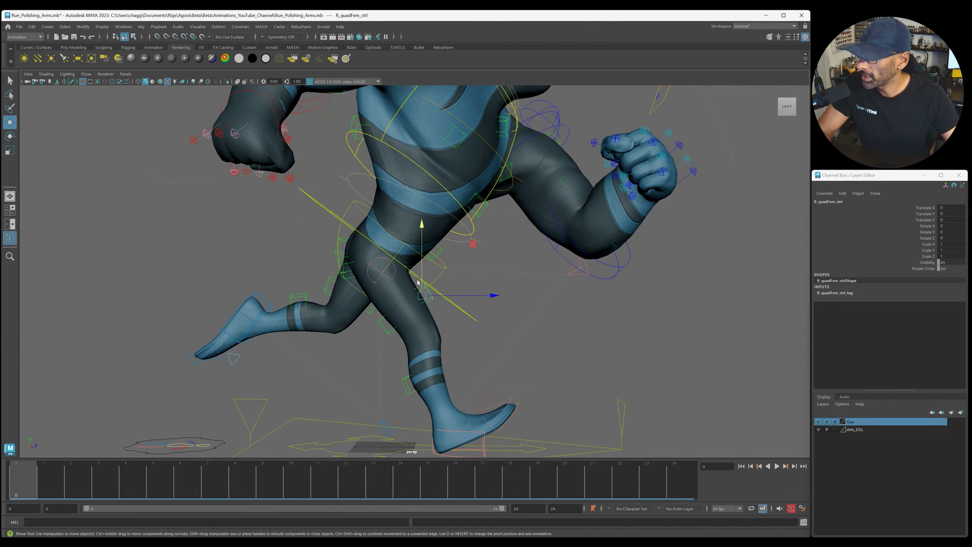
drag(417, 281, 420, 288)
click(349, 270)
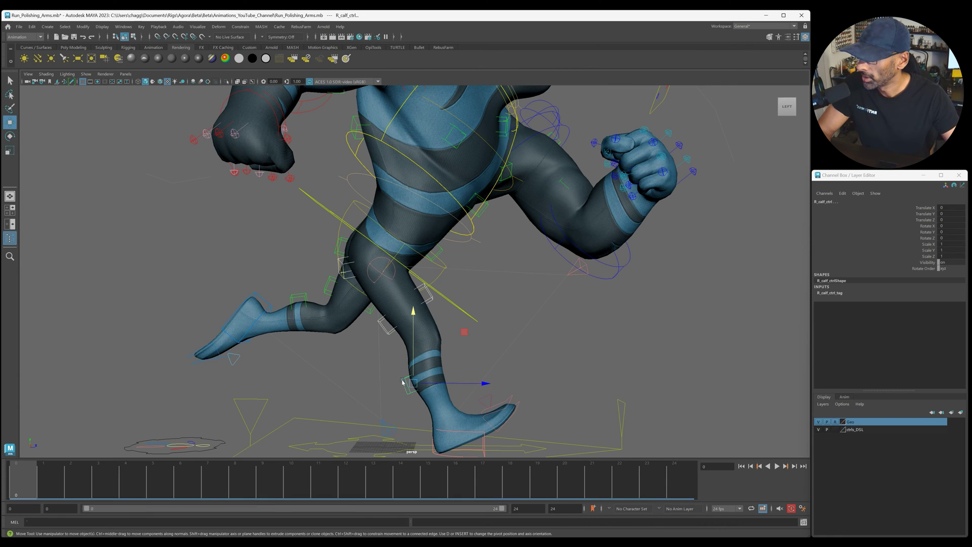
alt+right_drag(643, 321, 459, 325)
alt+drag(459, 324, 400, 329)
key(s)
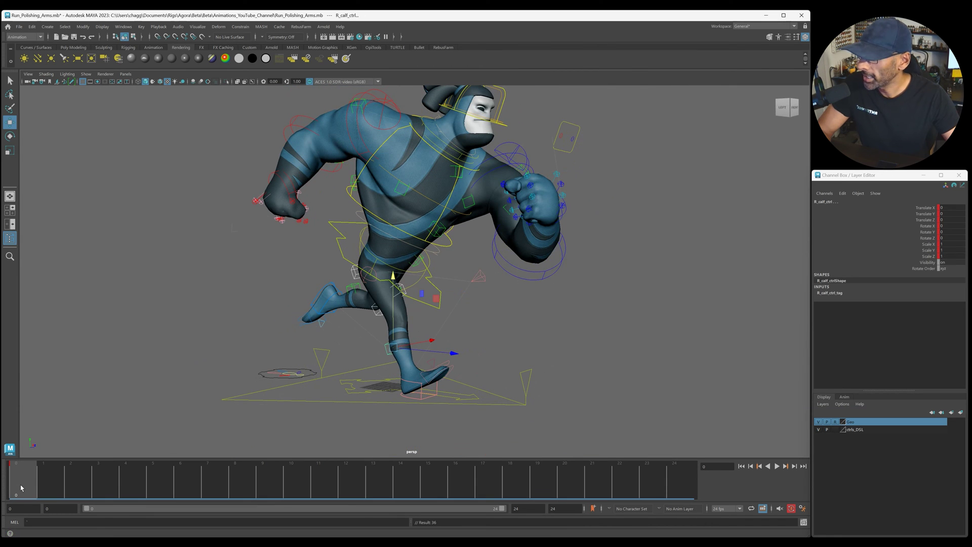
Raise the selected right leg tweak controls slightly at frame 0 and key the same pose at frame 24
drag(395, 277, 393, 274)
middle_drag(48, 475, 678, 493)
key(s)
Move the right leg tweak controls upward at frame 12, with the calf at about -3.051, 0.284, 0.403, and play the cycle
drag(324, 490, 343, 488)
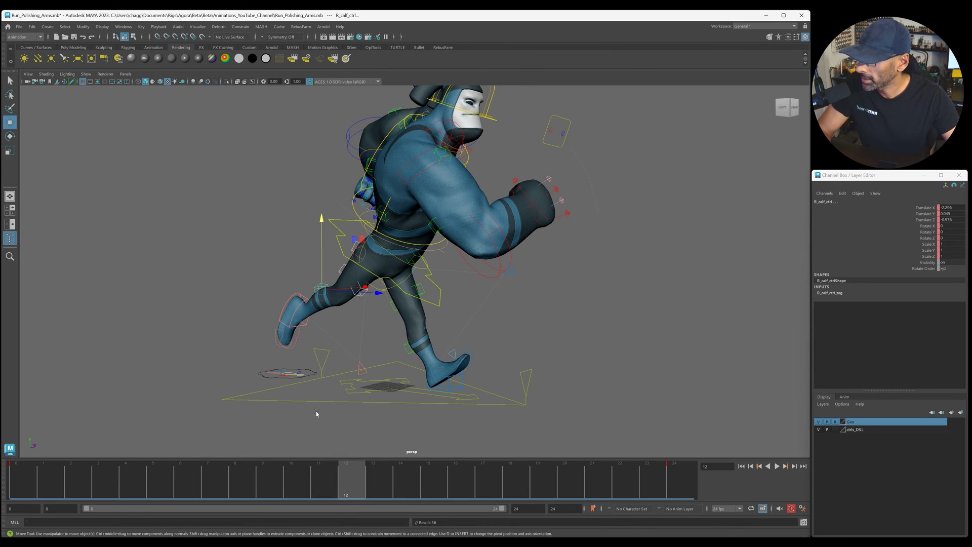
alt+drag(295, 327, 322, 264)
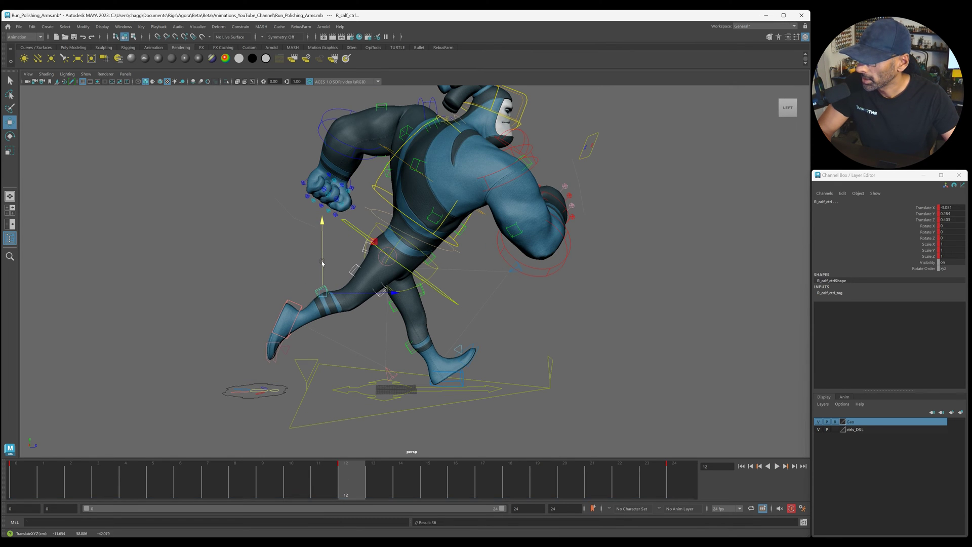
key(alt+v)
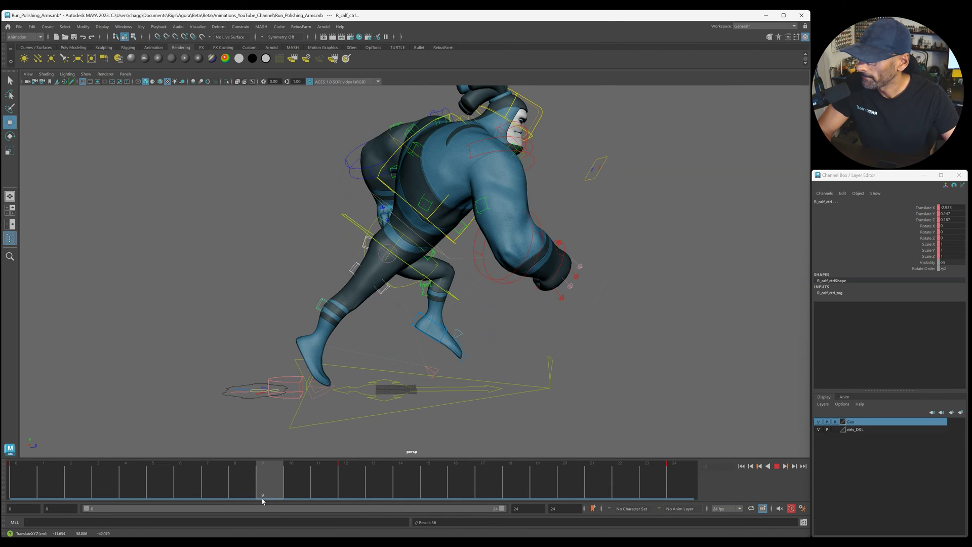
Lower the right leg tweak controls at frame 2, key them at frame 4, and play the cycle
drag(265, 502, 84, 493)
drag(407, 272, 407, 276)
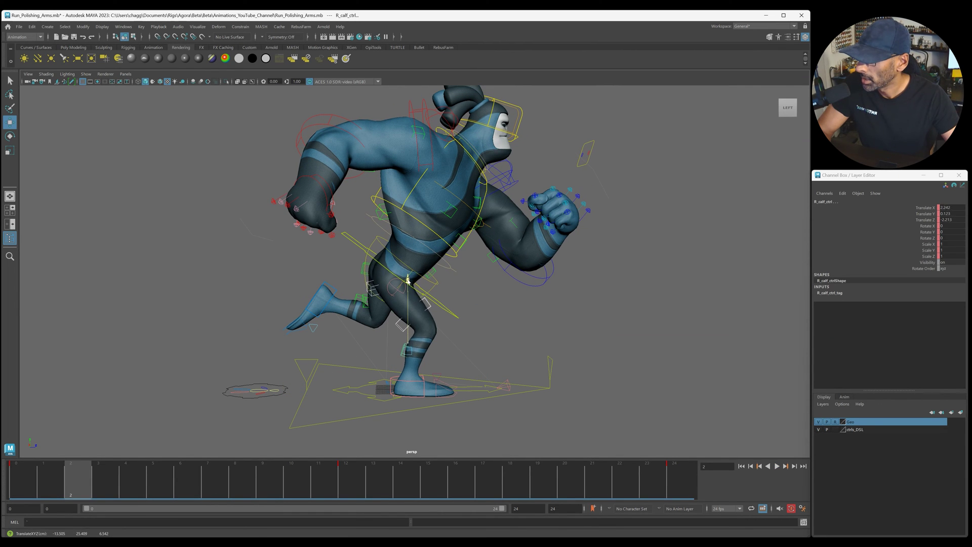
key(alt+v)
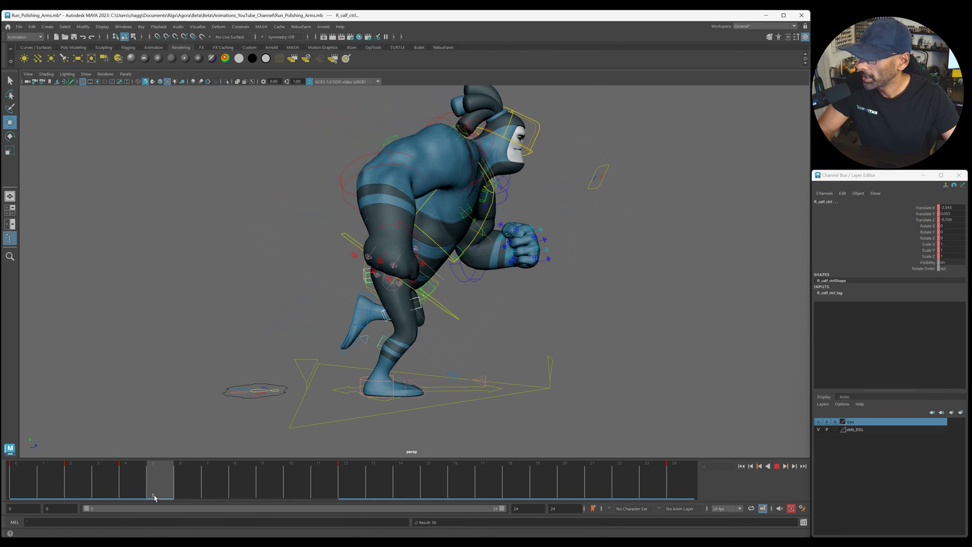
Lower the right leg tweak controls at frame 14, copy their frame 12 pose to frame 16, and play the cycle
drag(166, 495, 400, 485)
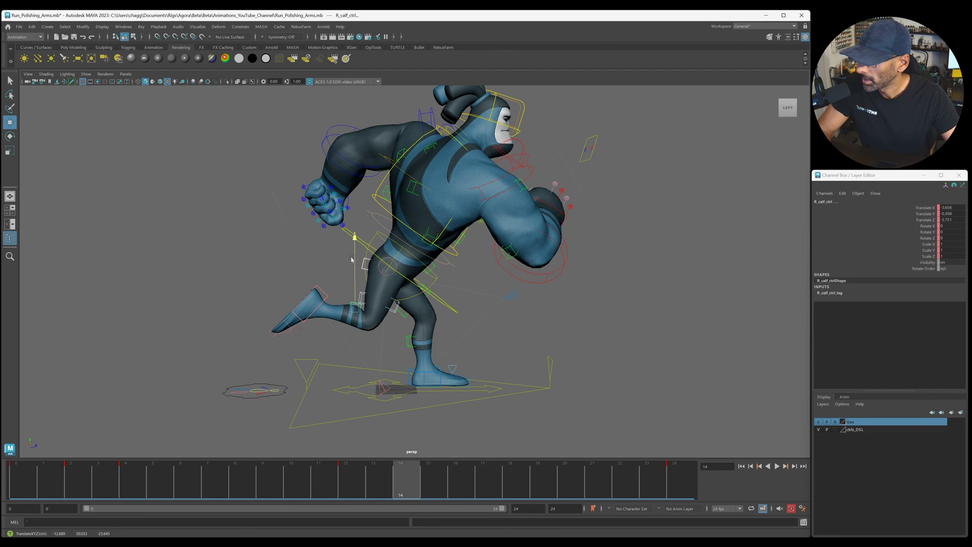
click(349, 492)
key(alt+v)
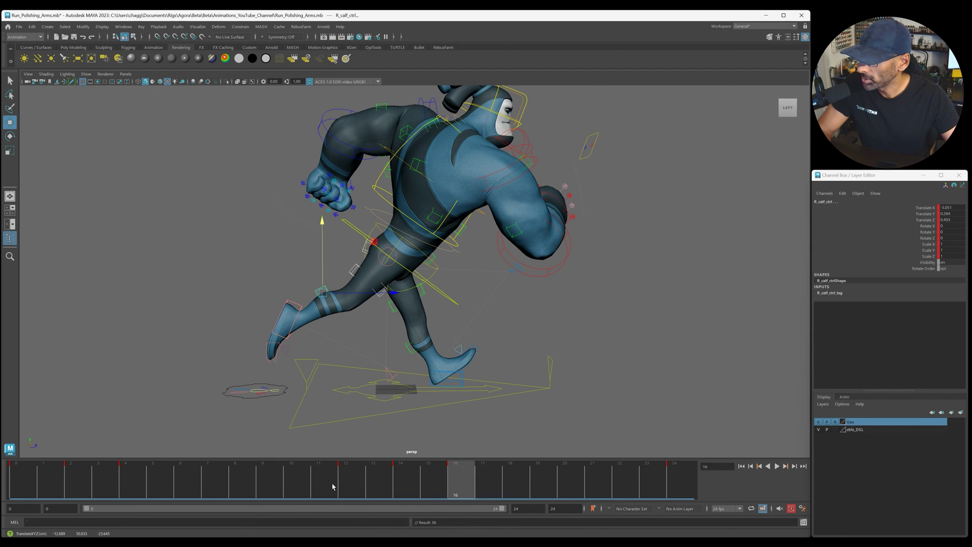
click(332, 487)
key(alt+v)
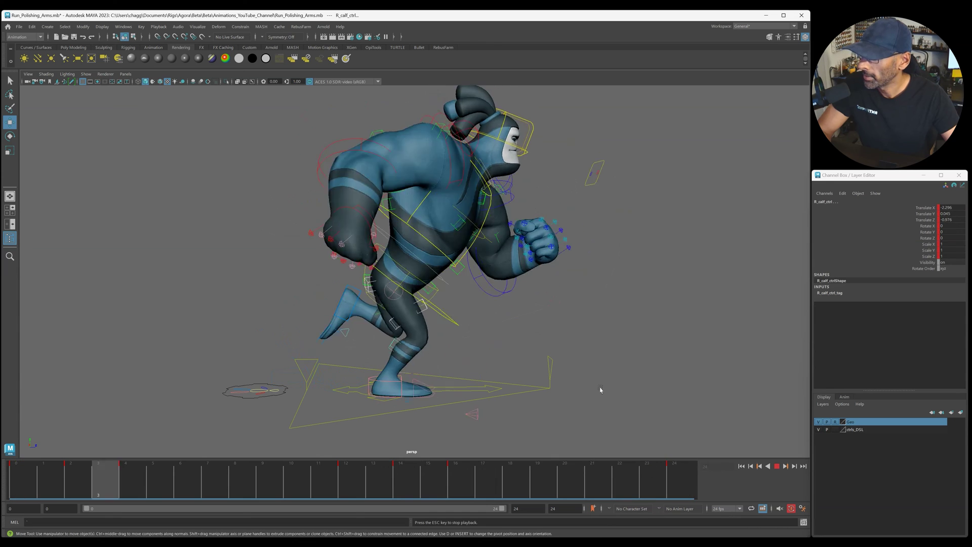
Hide the rig control curves and review the right leg's secondary motion in playback from behind
alt+drag(600, 389, 440, 399)
key(alt+1)
key(alt+v)
drag(414, 483, 509, 481)
alt+drag(405, 423, 502, 432)
key(alt+v)
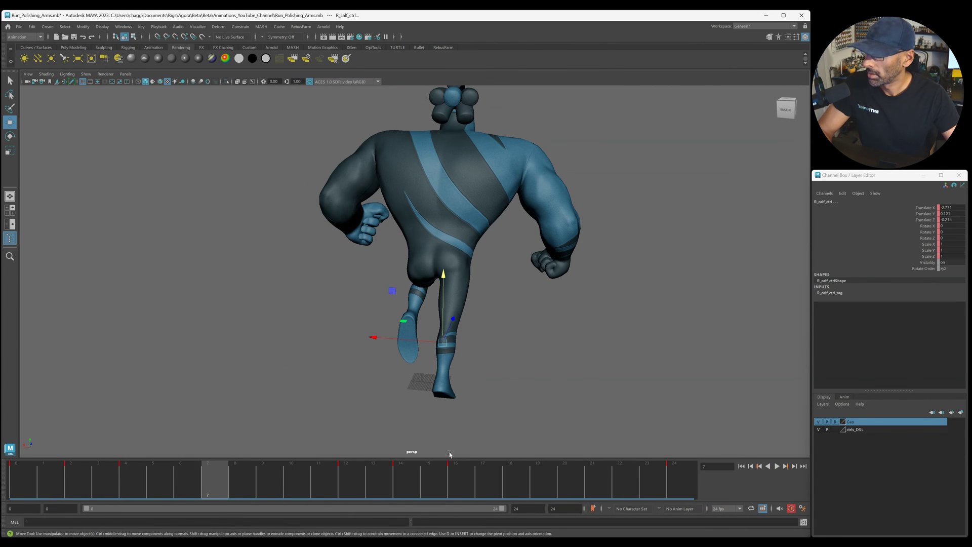
Show the rig controls and offset the right glute control at frames 0 and 2
key(alt+1)
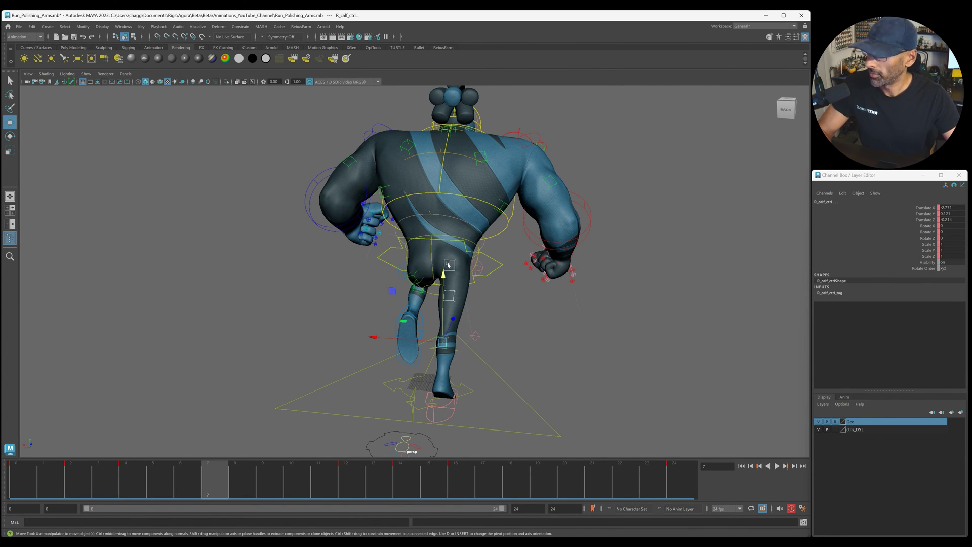
drag(37, 480, 76, 480)
click(23, 483)
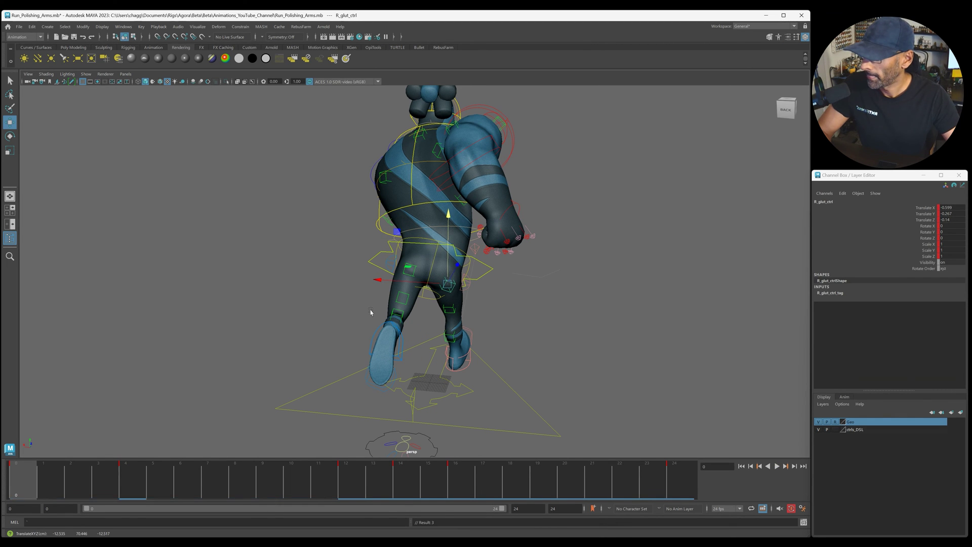
click(85, 483)
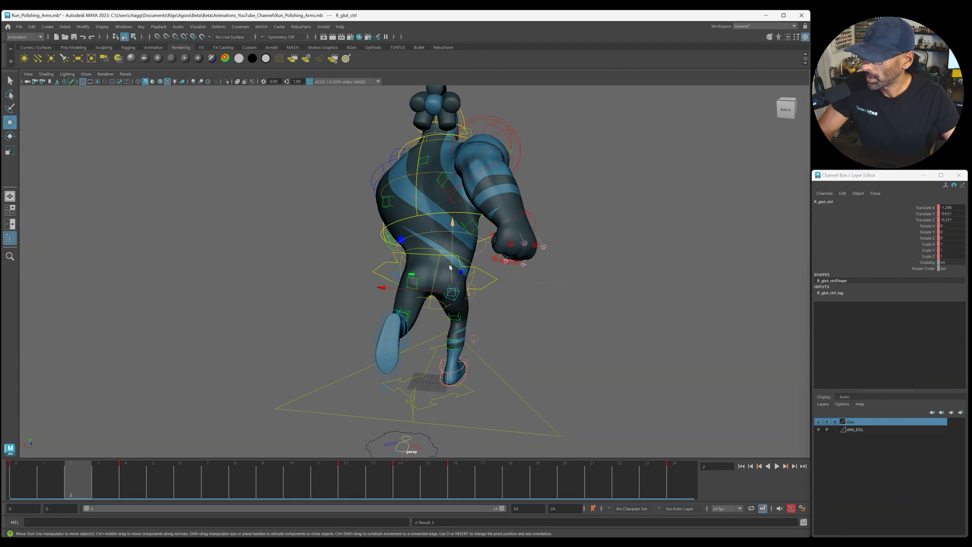
Raise the right glute control at frame 4, copy its frame 0 pose to frame 6, and play the cycle
key(alt+v)
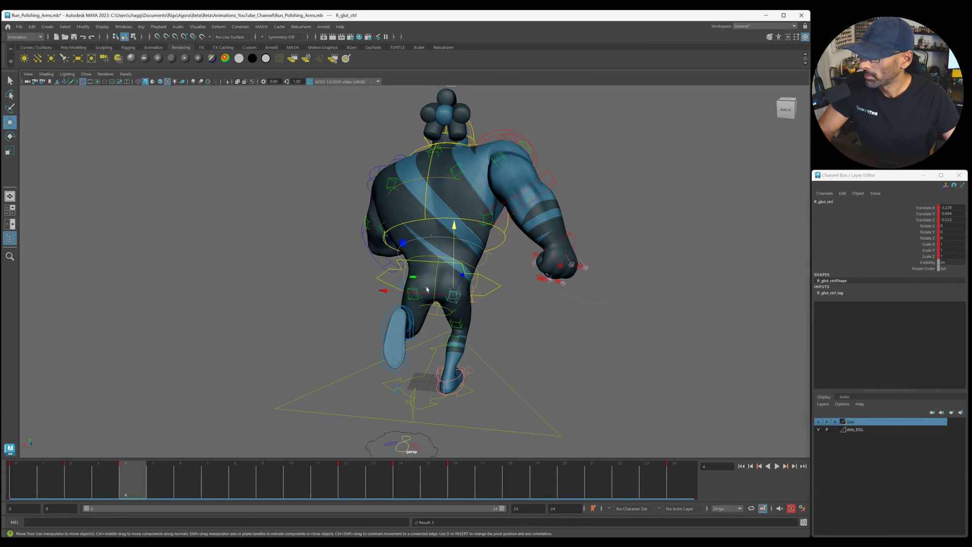
drag(450, 271, 453, 265)
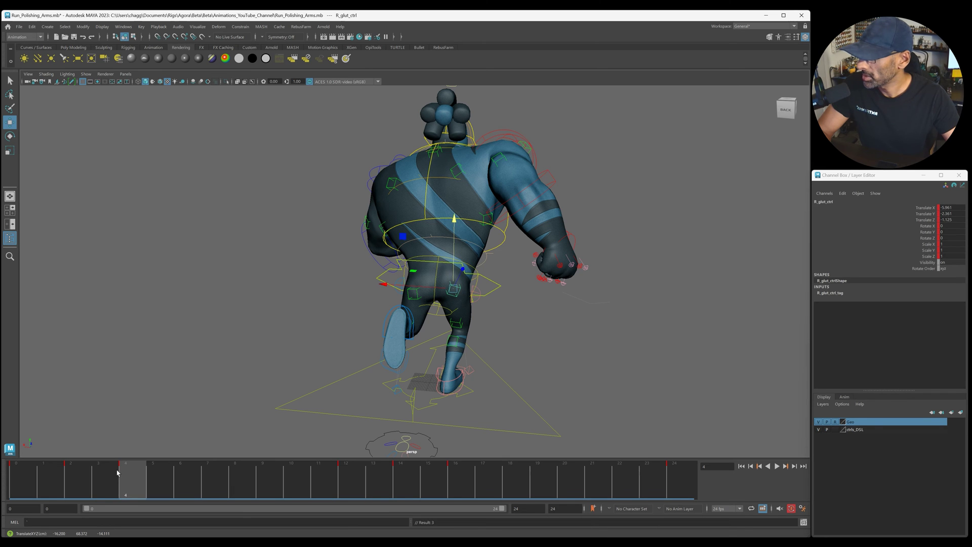
key(alt+v)
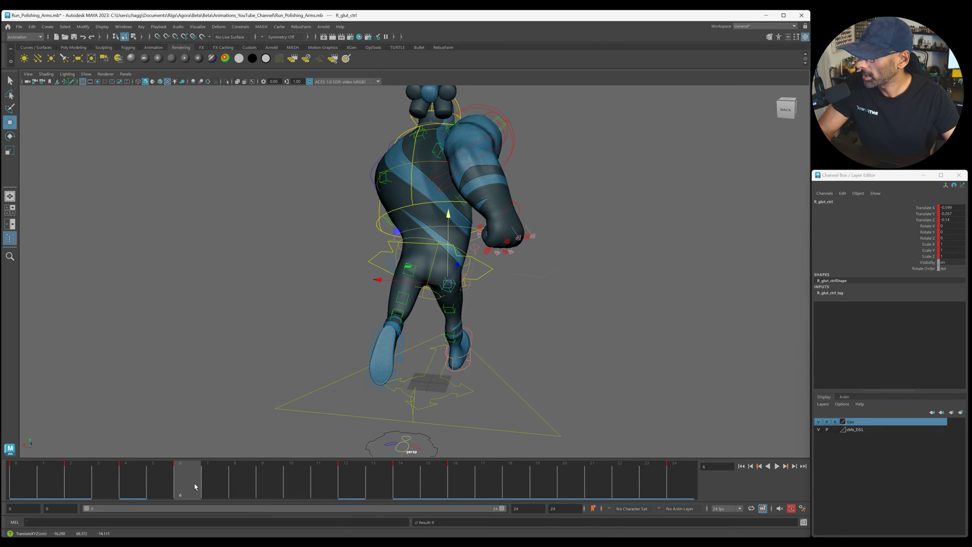
key(alt+v)
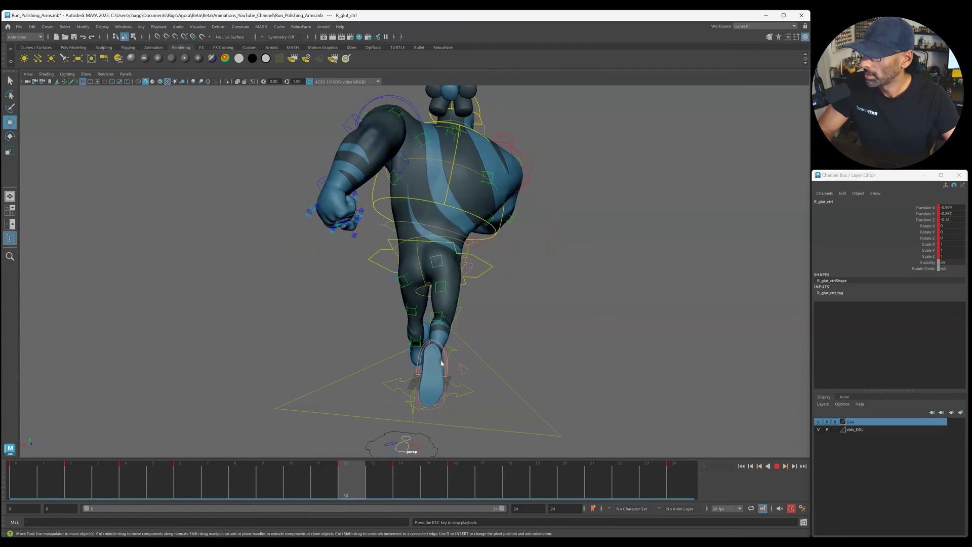
Raise the right glute control at frame 12, adjust its pose at frame 14, and play the cycle
click(75, 497)
drag(76, 501, 357, 495)
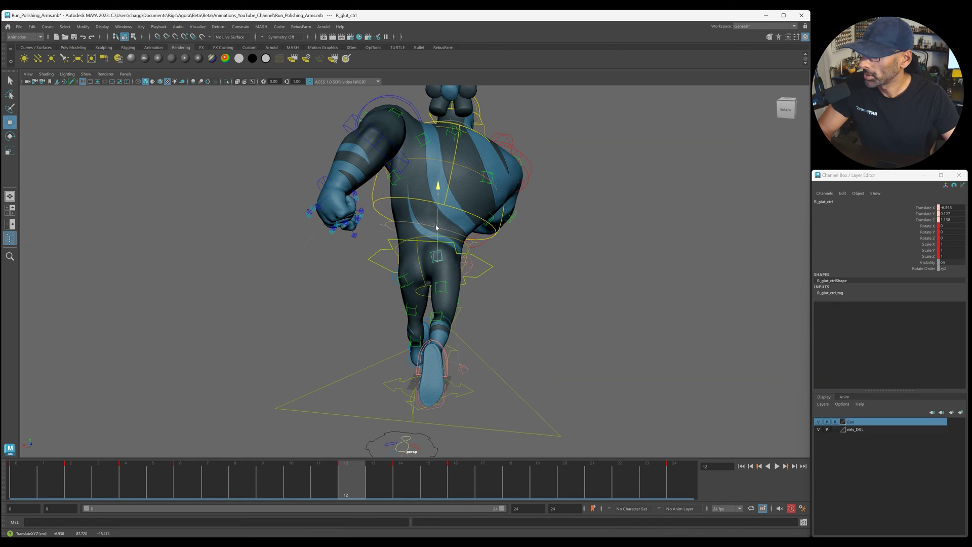
drag(371, 474, 404, 480)
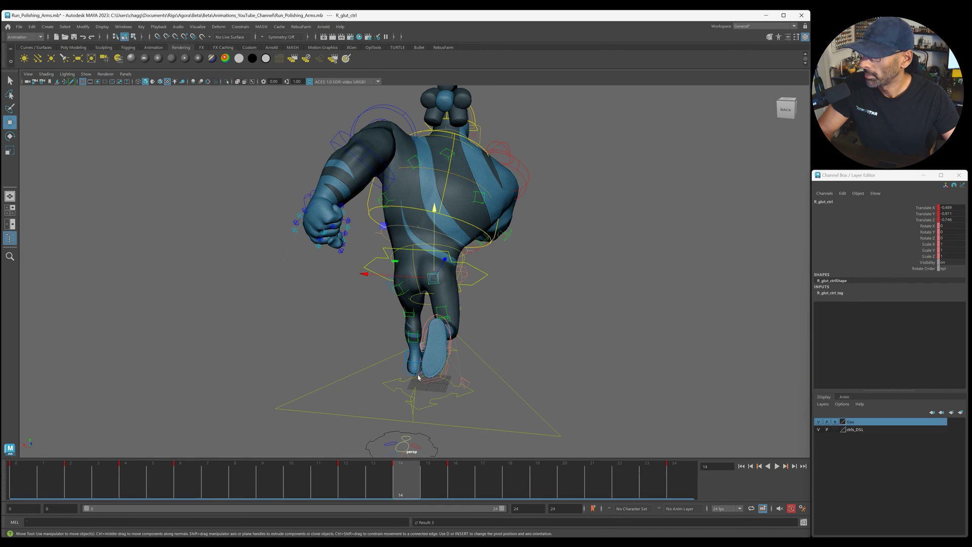
key(alt+v)
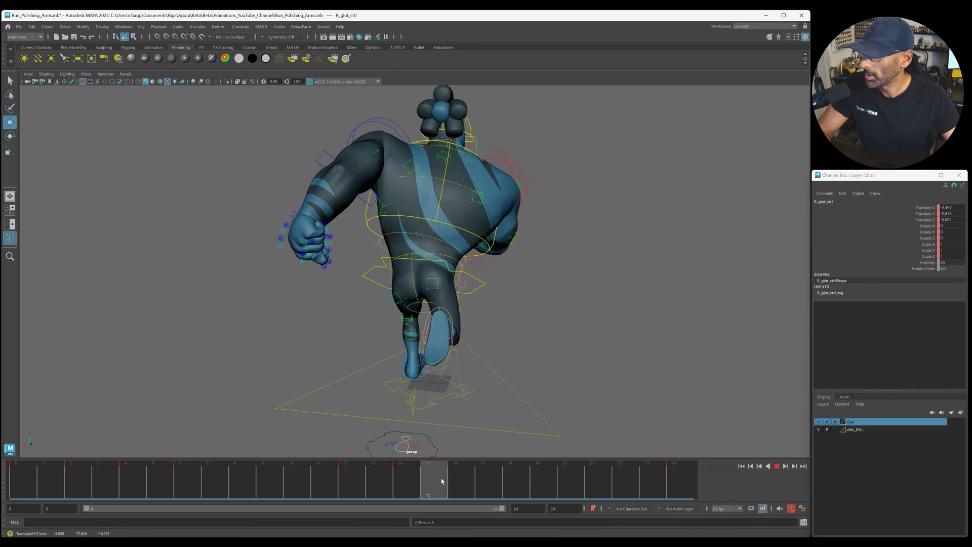
key(alt+v)
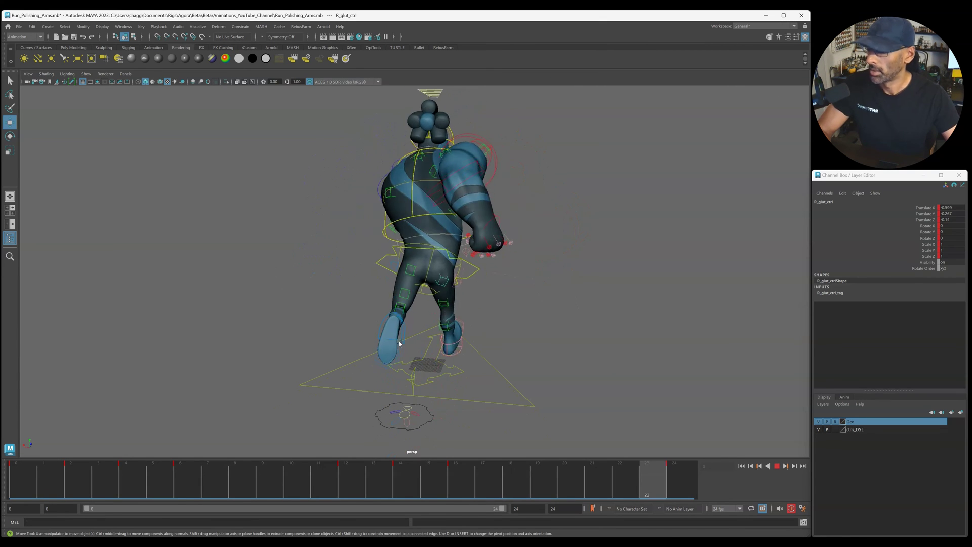
Hide the rig control curves and review the right glute's secondary motion in playback from behind
key(alt+1)
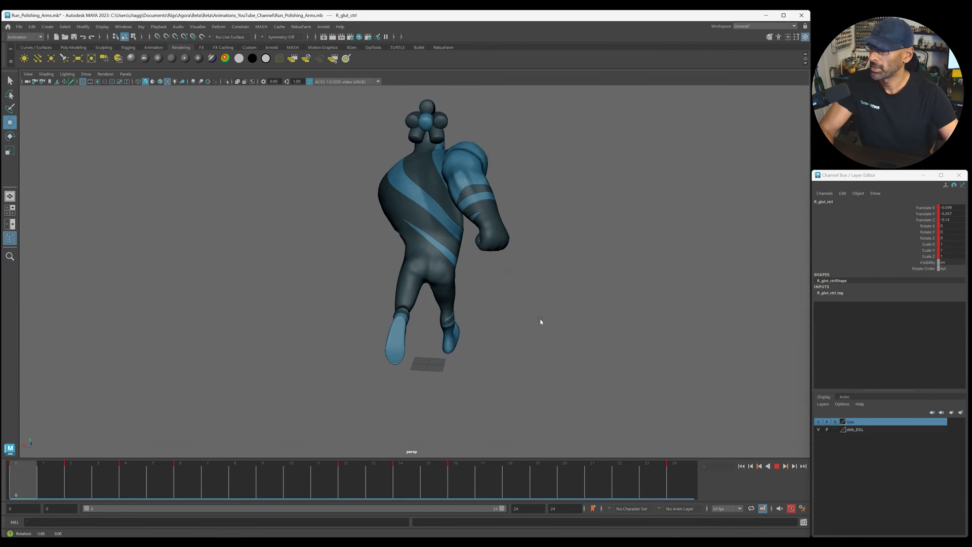
alt+drag(540, 321, 515, 322)
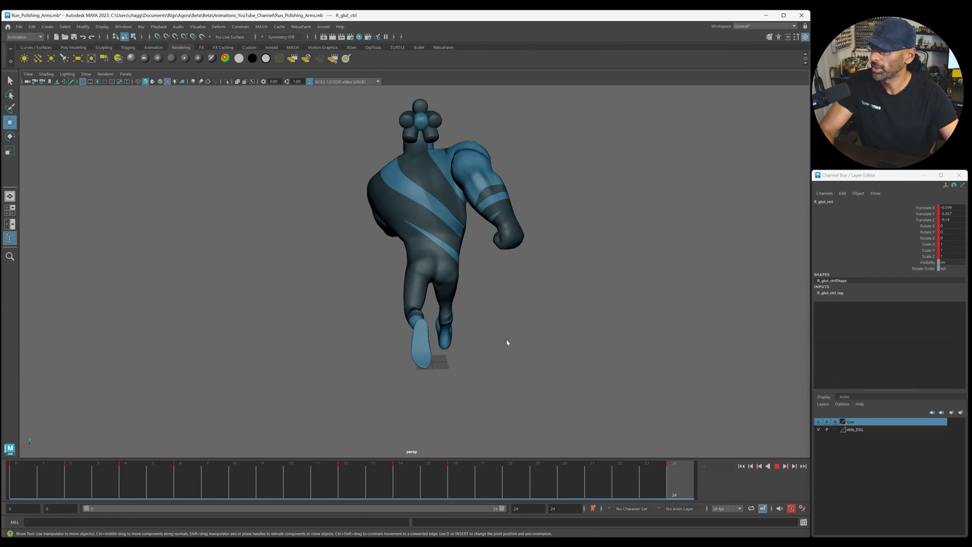
key(Escape)
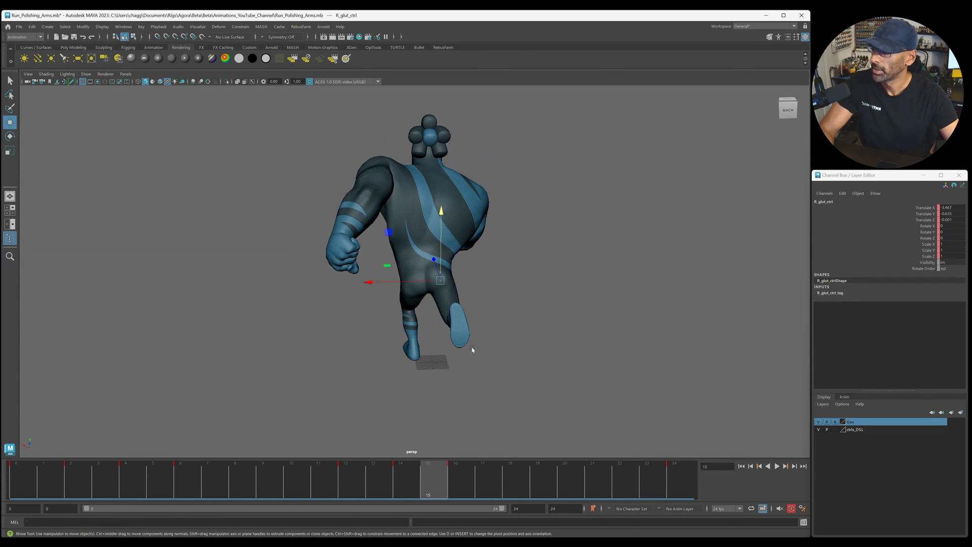
Select the left glute control, key it at frames 0 and 24, and raise it at frame 0
click(391, 301)
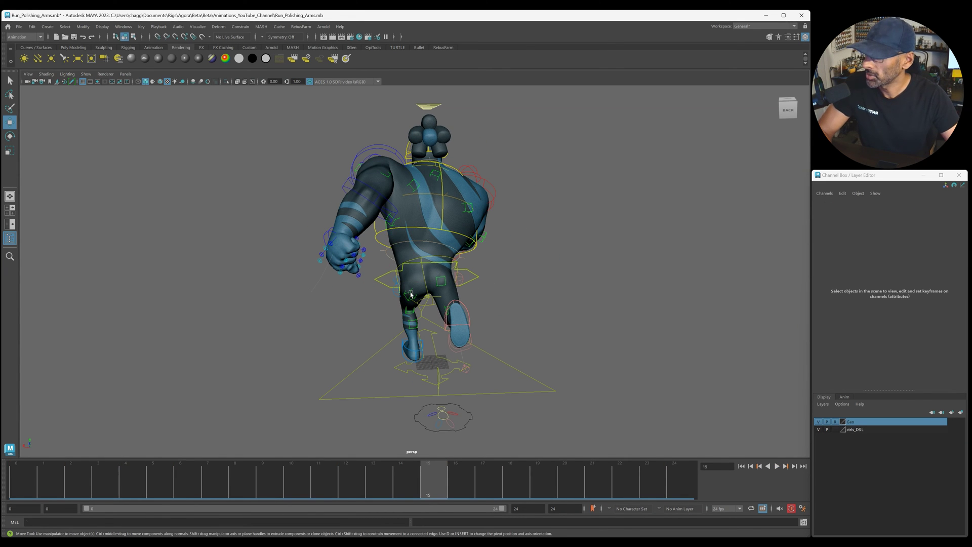
click(411, 294)
key(alt+v)
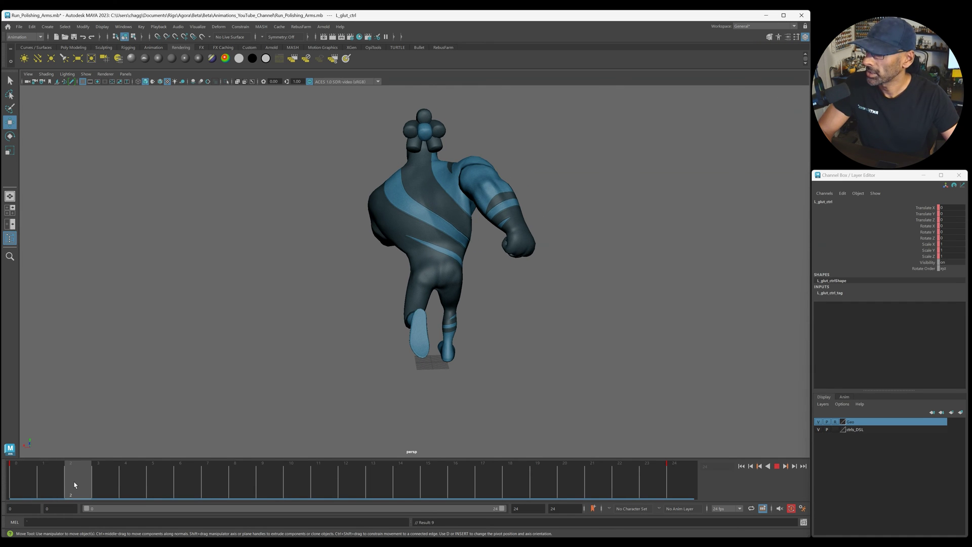
drag(77, 486, 28, 484)
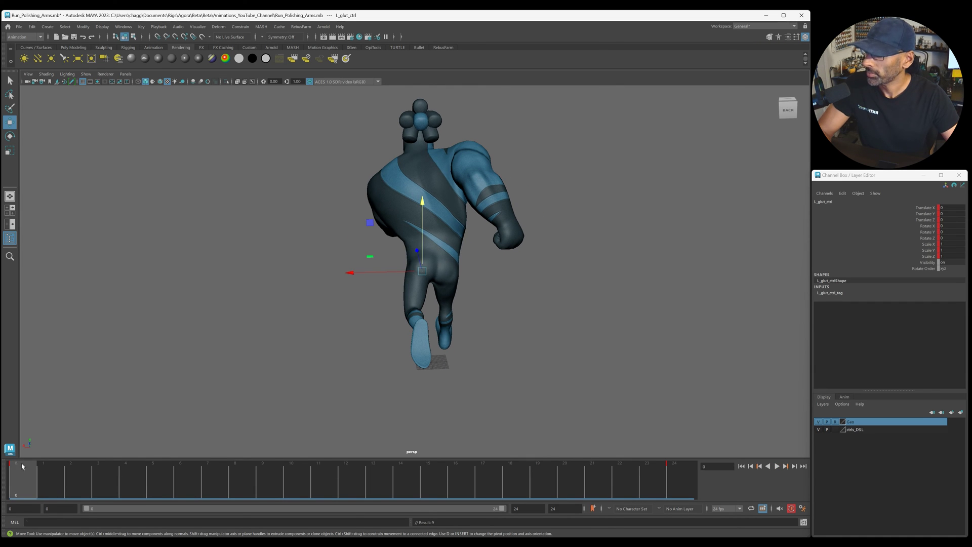
middle_drag(426, 241, 421, 237)
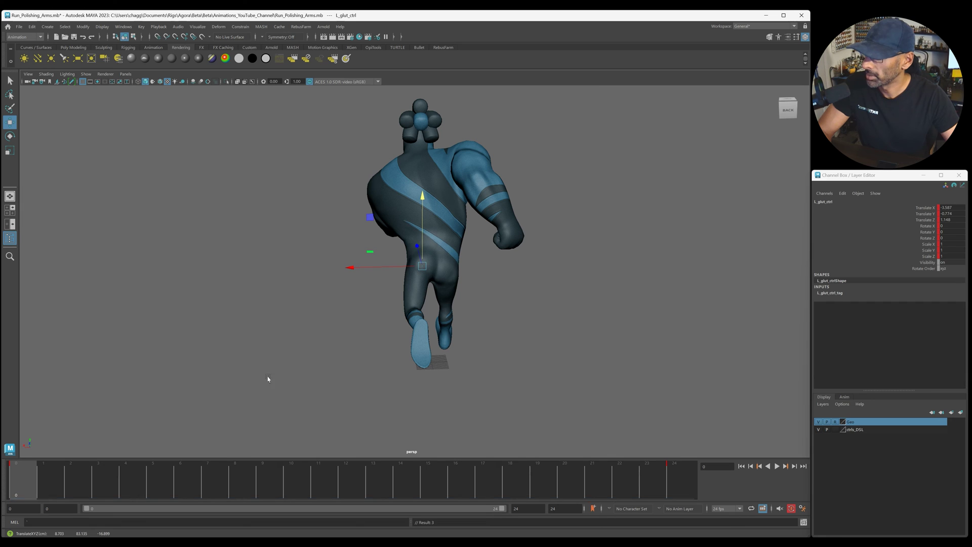
Pose and key the left glute control at frames 10, 12, 14, 16 and 18, and play the cycle
drag(37, 482, 347, 488)
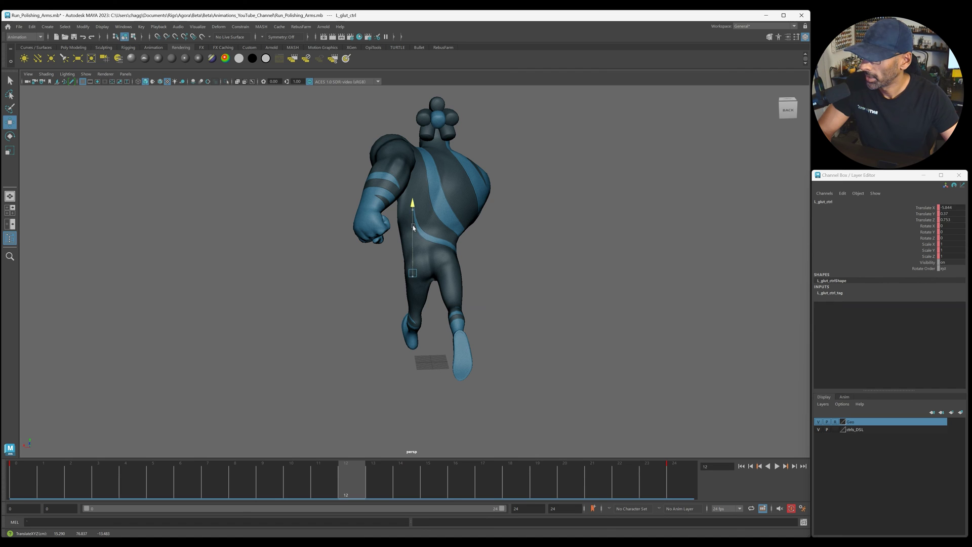
drag(347, 482, 298, 487)
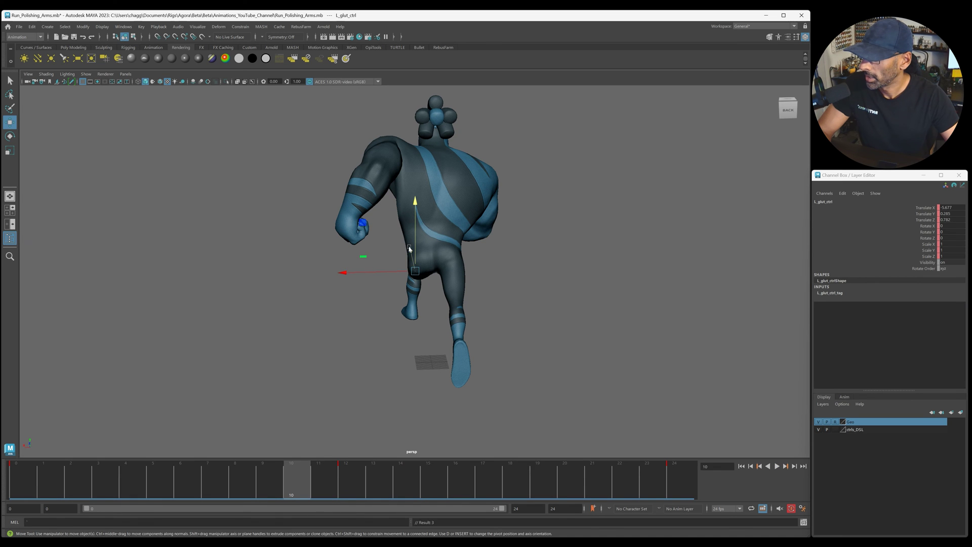
key(alt+v)
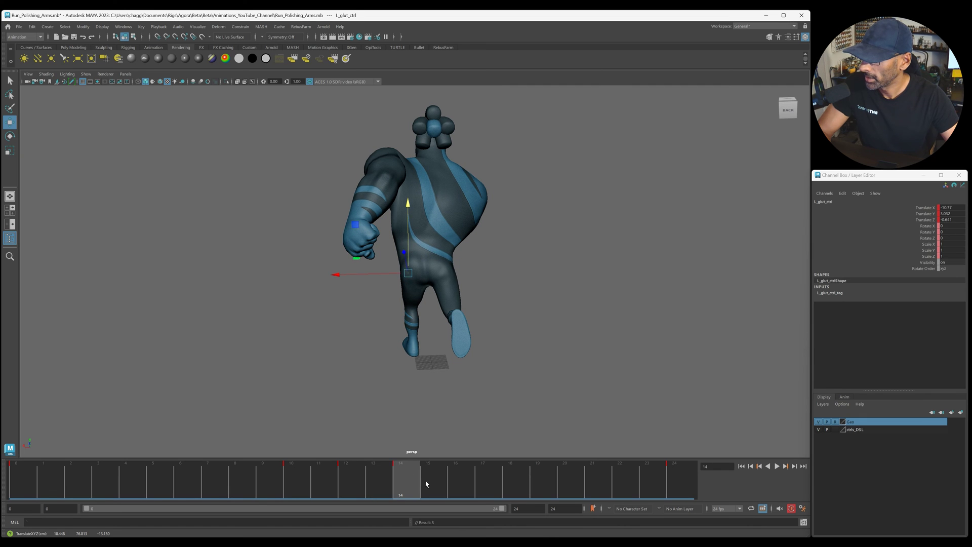
key(alt+v)
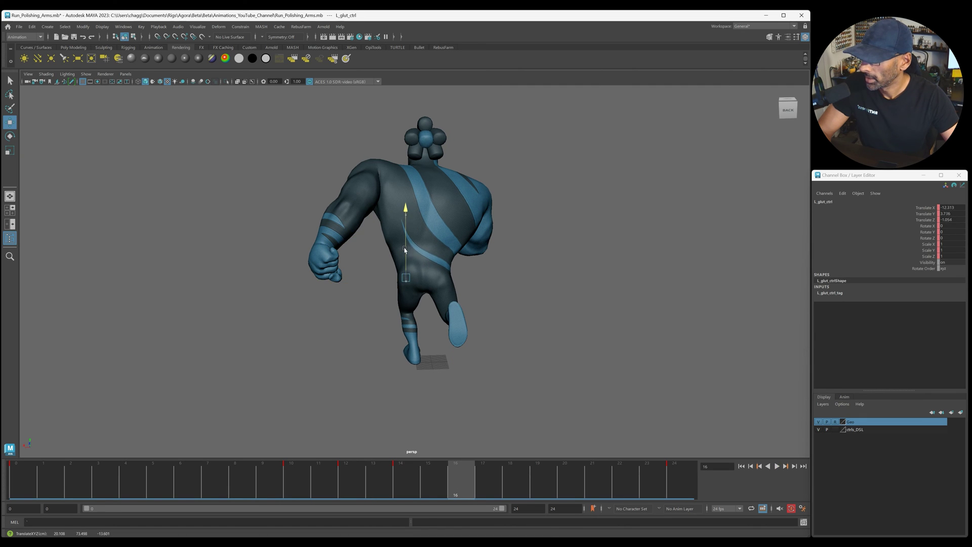
key(alt+v)
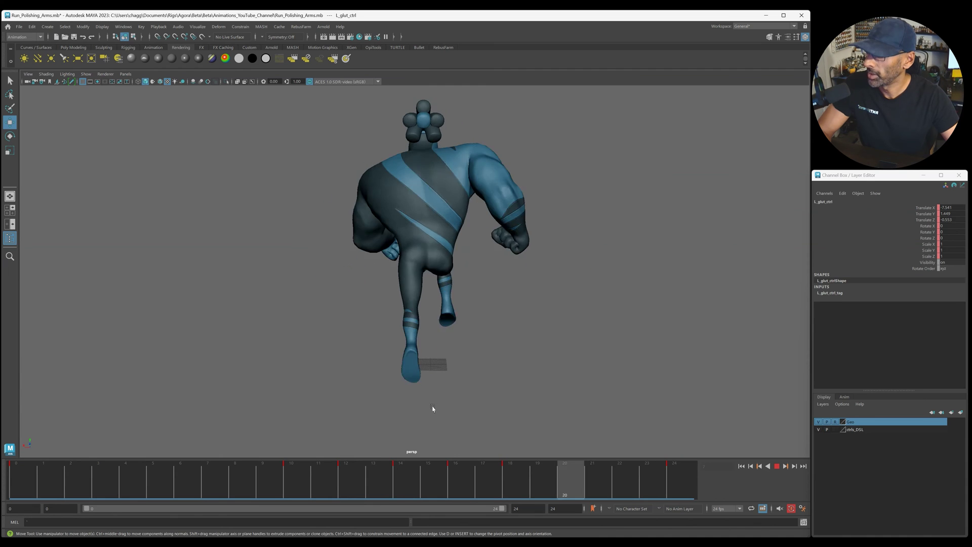
Show the rig controls, select the left leg tweak controls including the calf, and key them at frames 0 and 24
alt+drag(432, 408, 393, 369)
key(alt+v)
key(alt+1)
scroll(436, 313, up, 3)
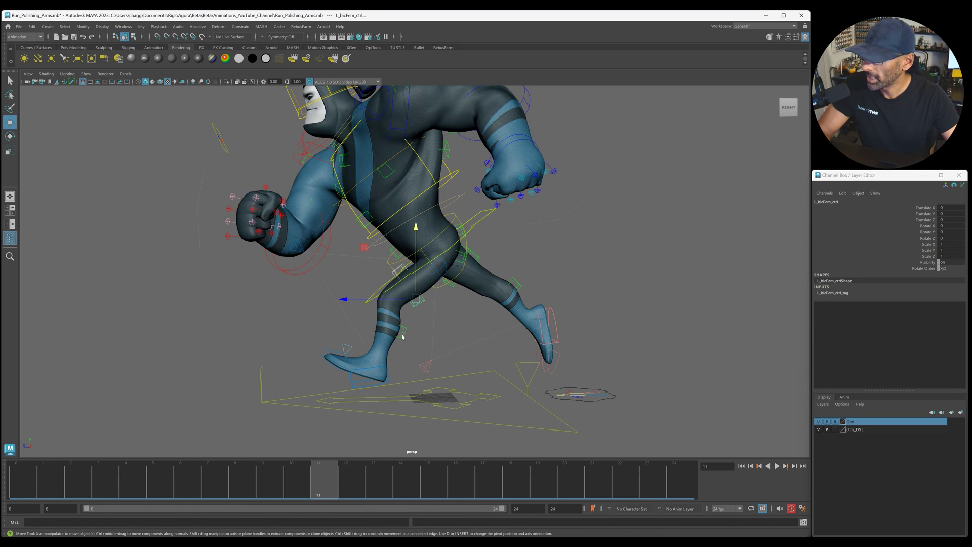
key(alt+v)
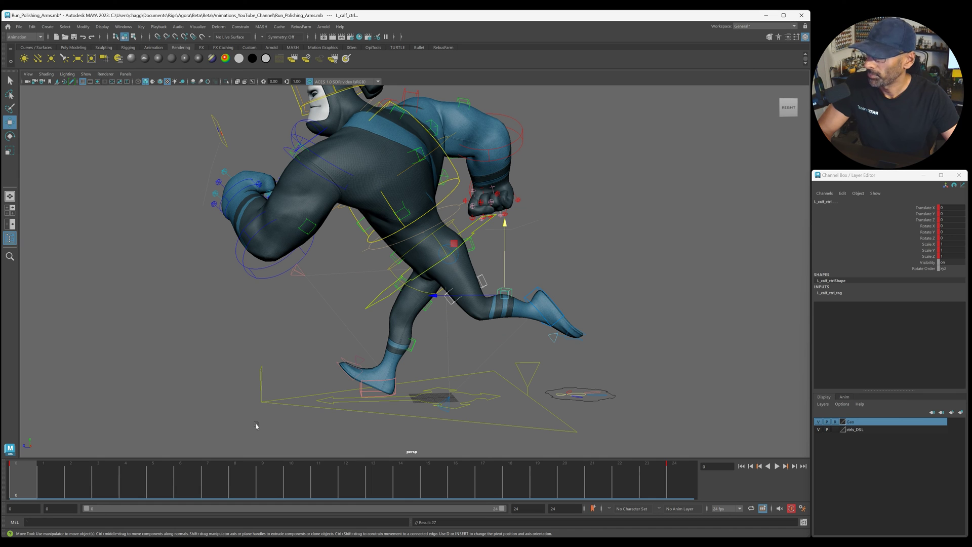
Offset the left leg tweak controls at frame 2, key them at frame 12, and lower them at frame 14
click(78, 487)
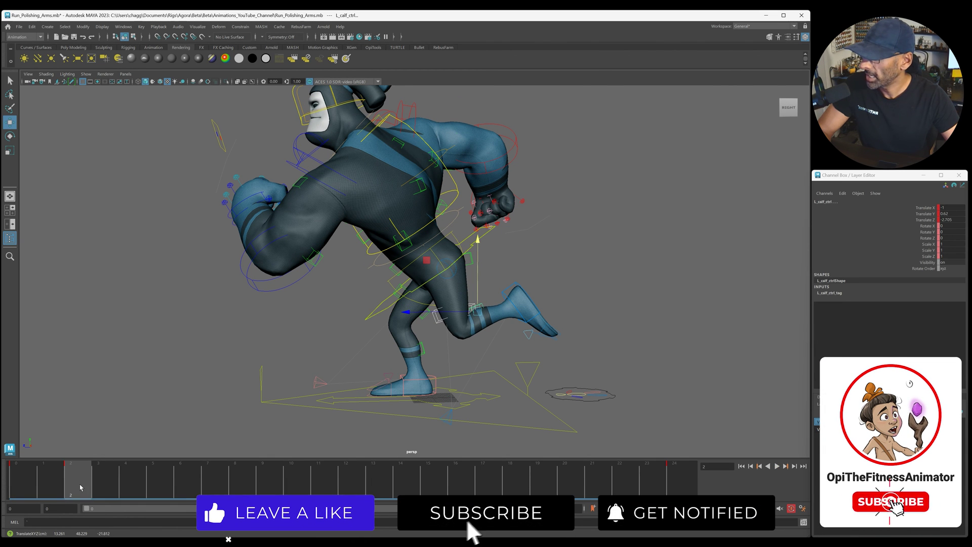
click(359, 487)
drag(359, 487, 401, 488)
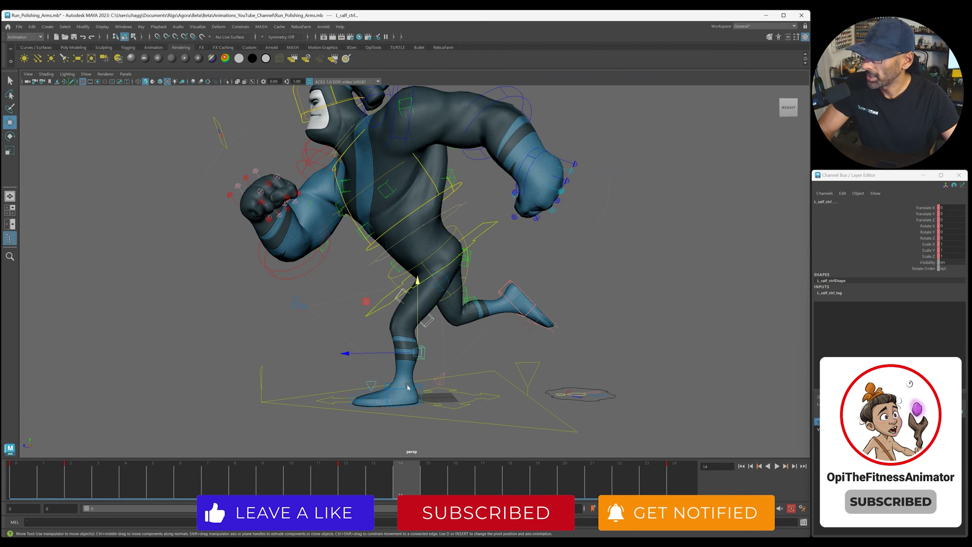
drag(415, 329, 415, 333)
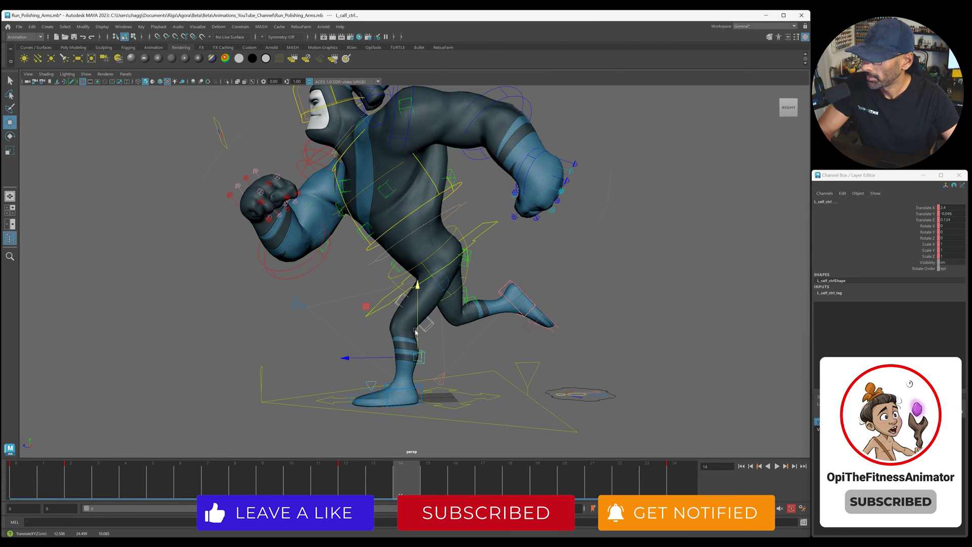
Copy the left leg tweak controls' frame 12 pose to frame 16 and play the cycle
click(345, 492)
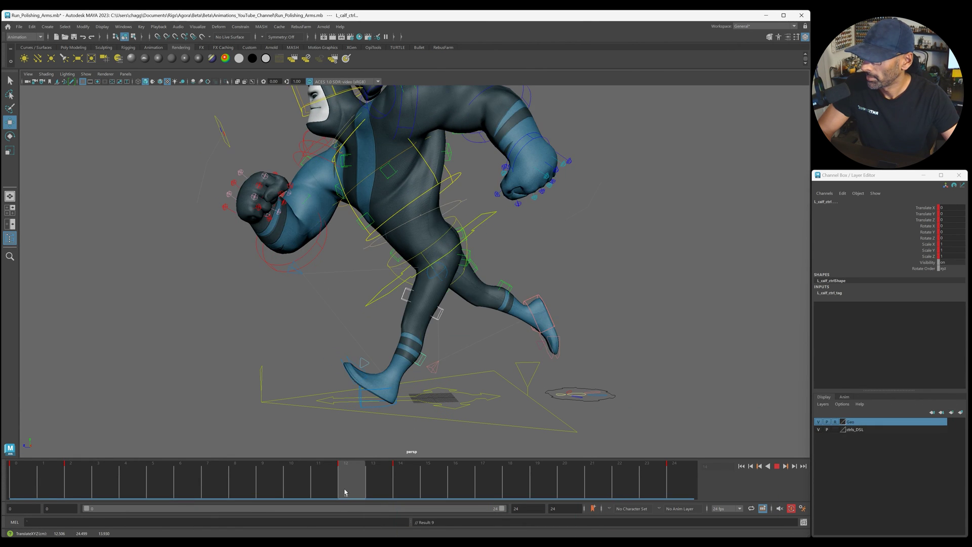
mouse_move(354, 492)
mouse_down()
mouse_move(489, 491)
mouse_move(341, 491)
mouse_up()
key(alt+v)
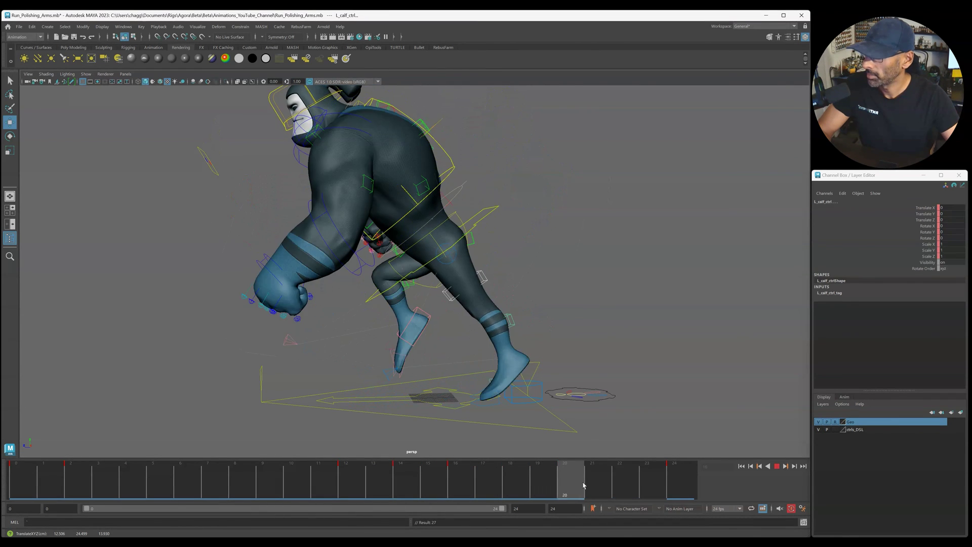
Hide the rig control curves and review the whole run cycle from the front and side
alt+right_drag(622, 406, 401, 375)
alt+drag(402, 375, 479, 378)
key(alt+v)
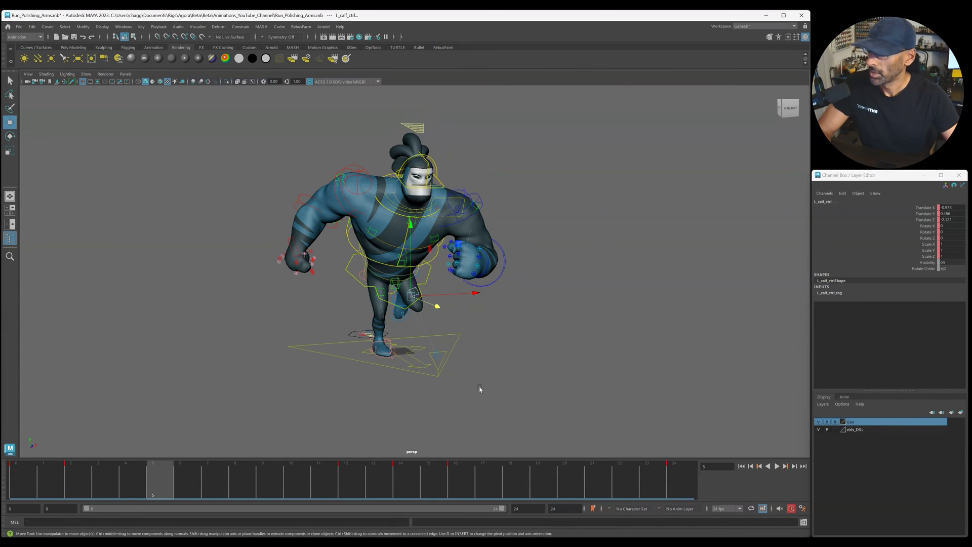
key(alt+1)
key(alt+v)
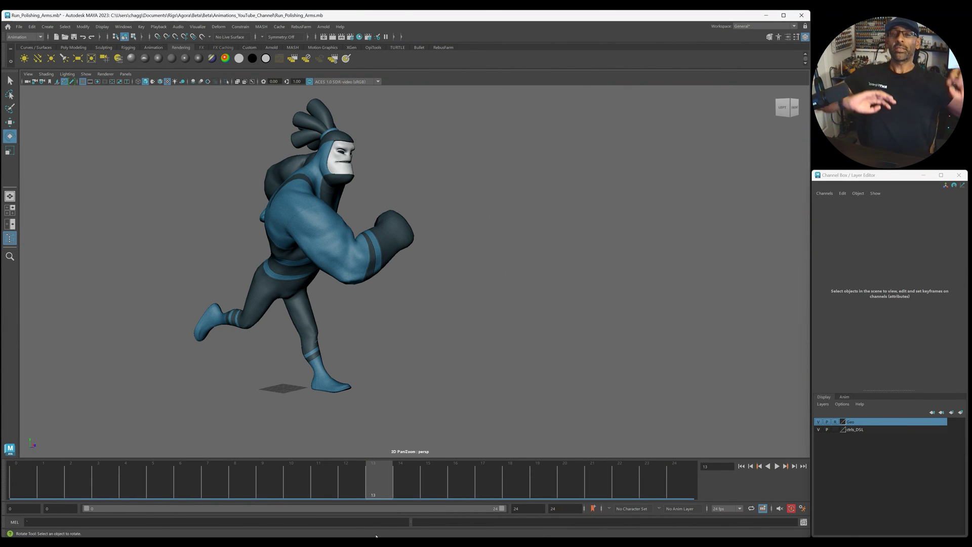
click(50, 484)
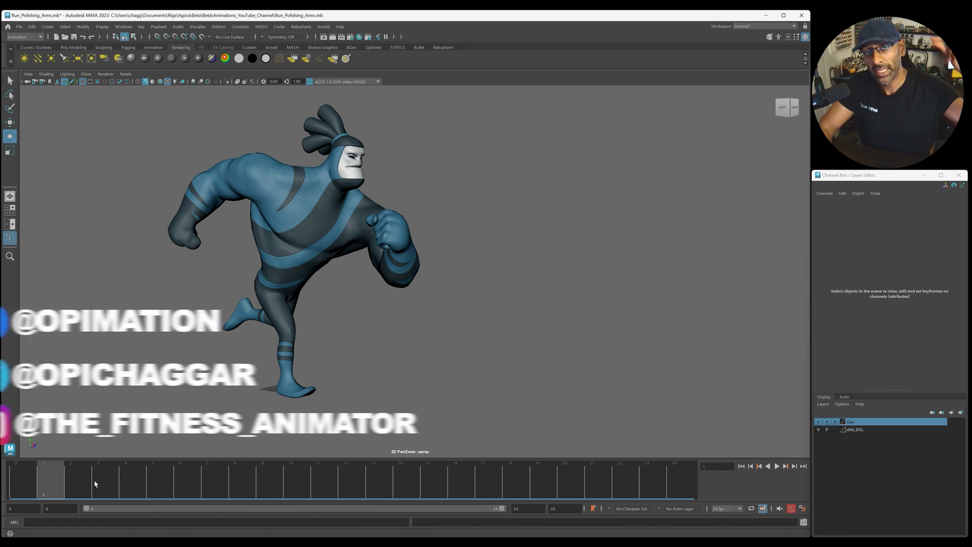